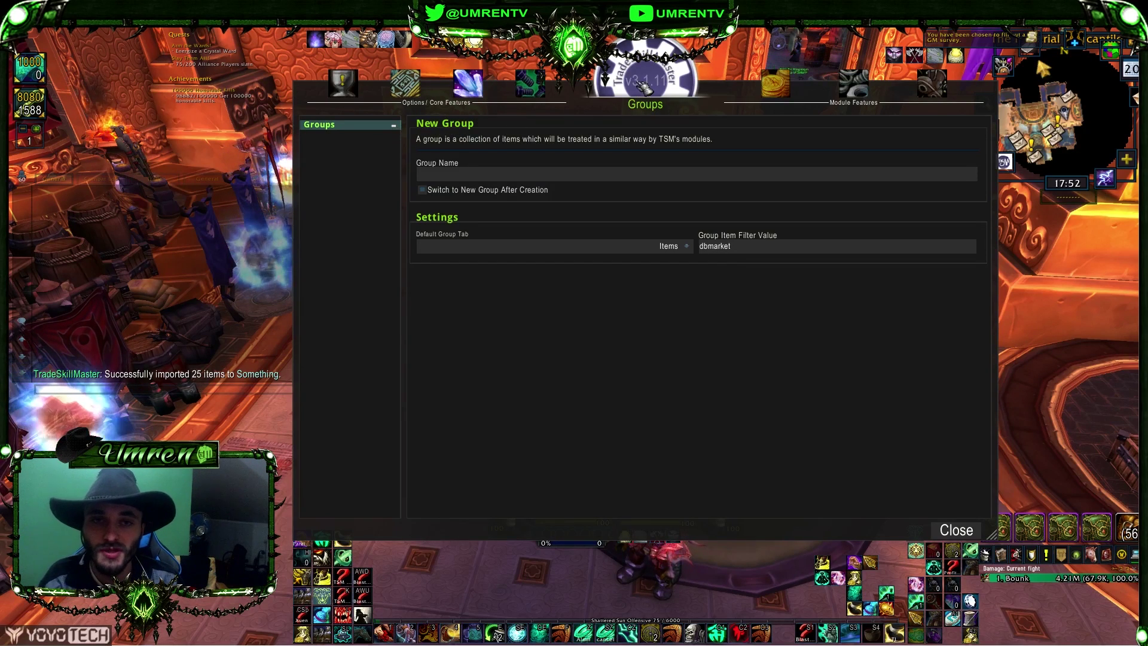
- Position the TSM window and create a trial group named 'first'
{"action": "left_click_drag", "start_coordinate": [643, 87], "coordinate": [647, 109]}
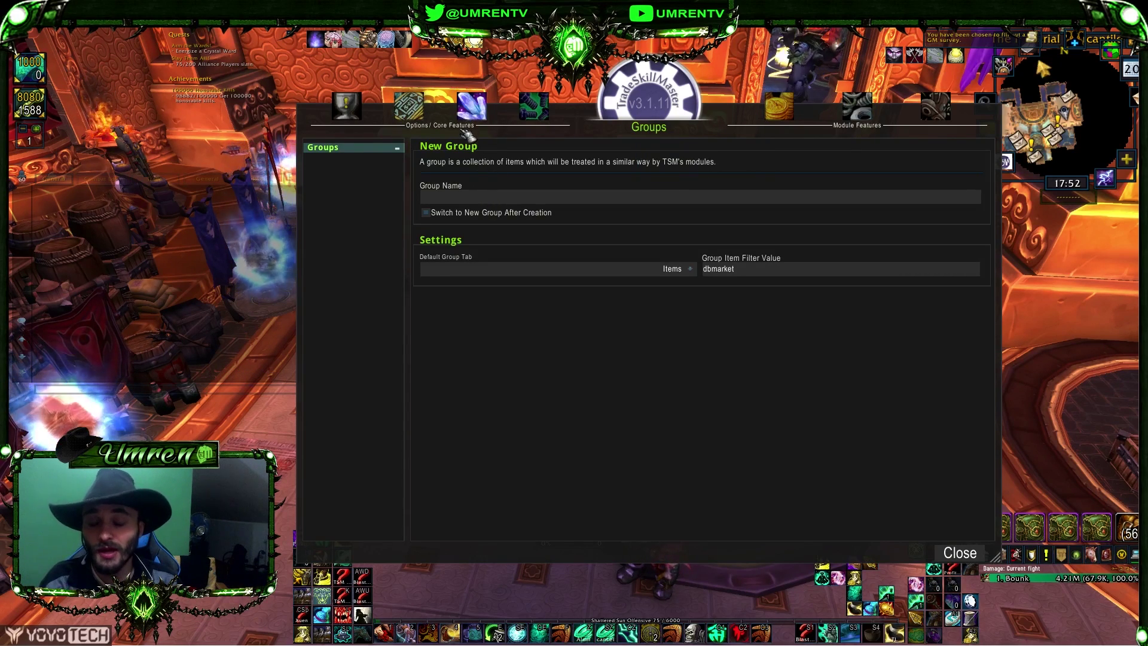
{"action": "left_click_drag", "start_coordinate": [649, 104], "coordinate": [627, 73]}
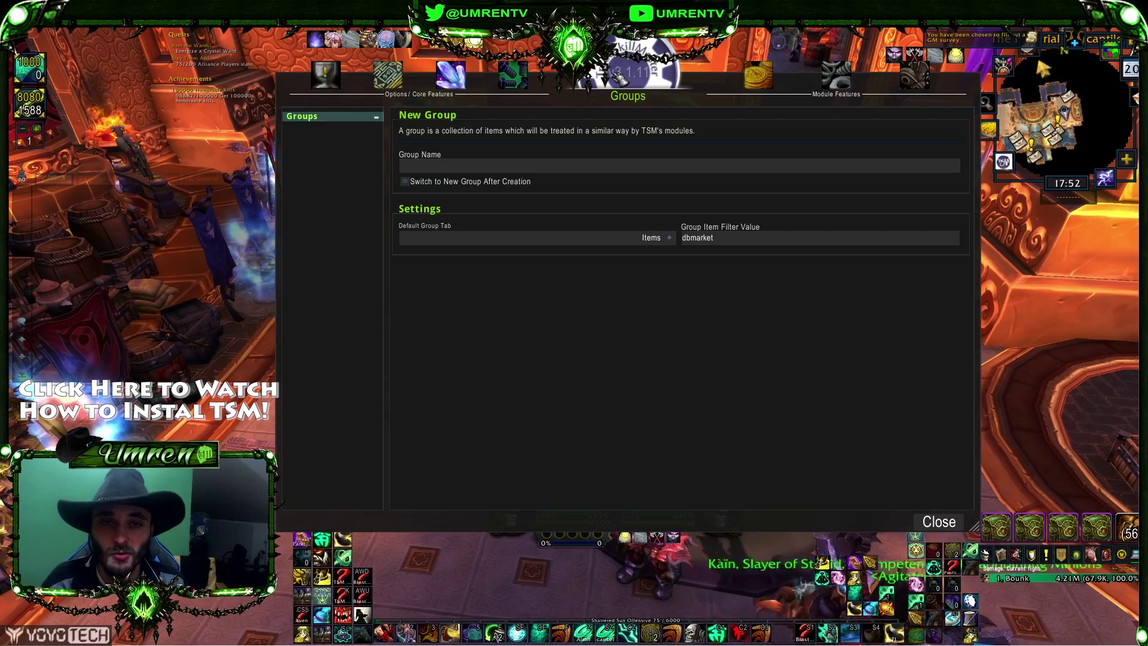
{"action": "left_click_drag", "start_coordinate": [644, 70], "coordinate": [644, 78]}
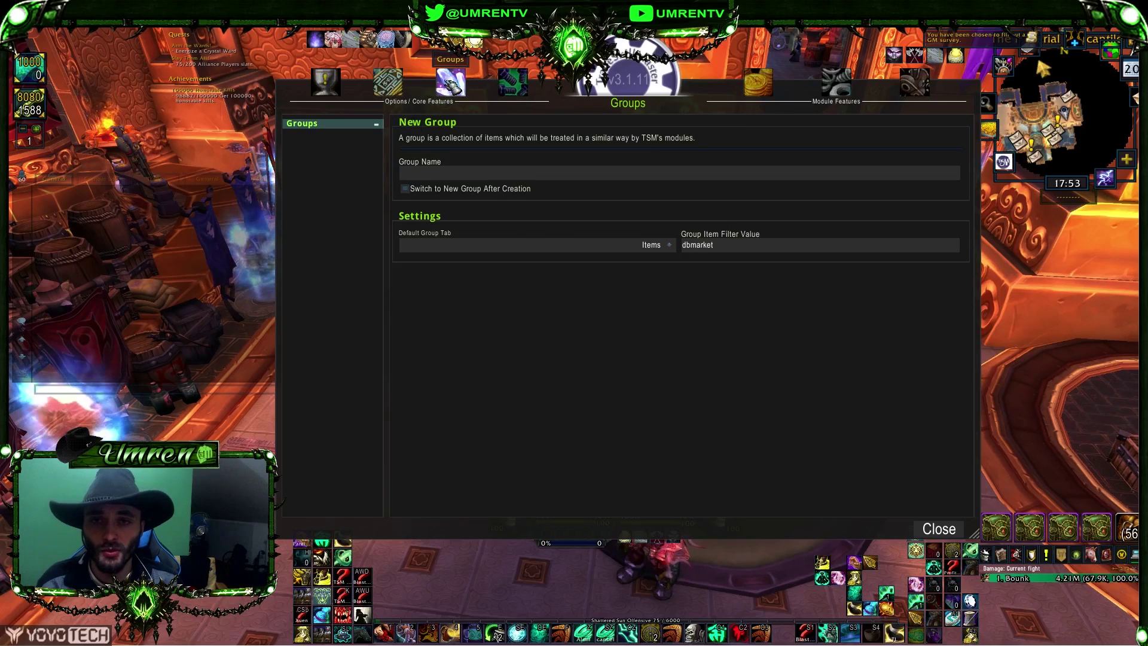
{"action": "left_click", "coordinate": [376, 125]}
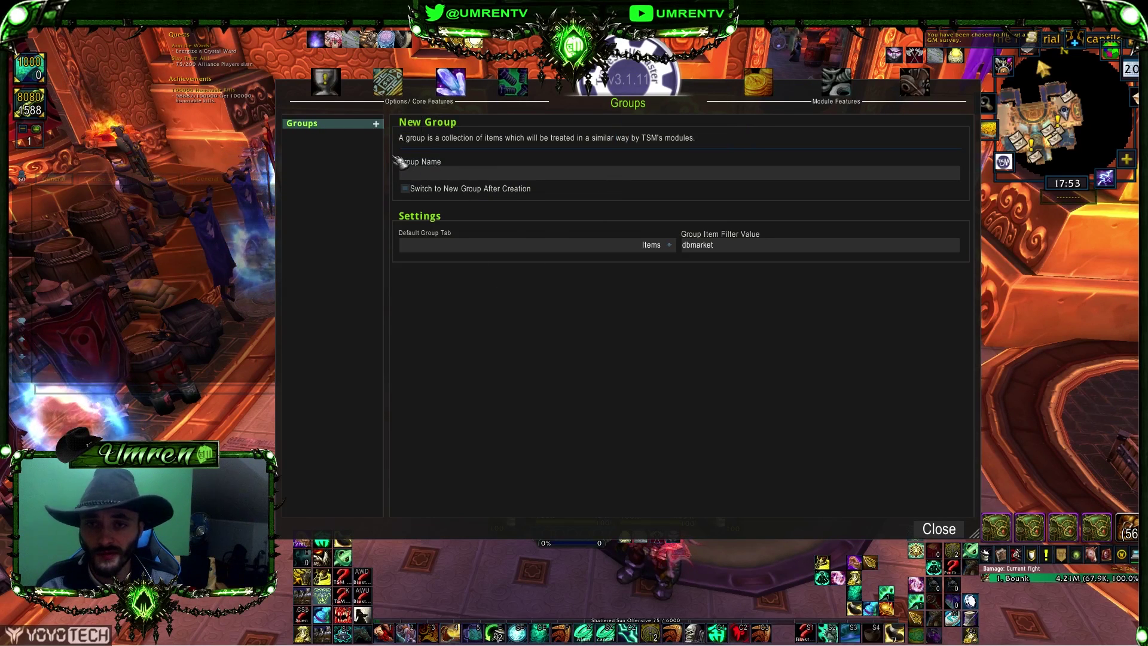
{"action": "left_click", "coordinate": [452, 171]}
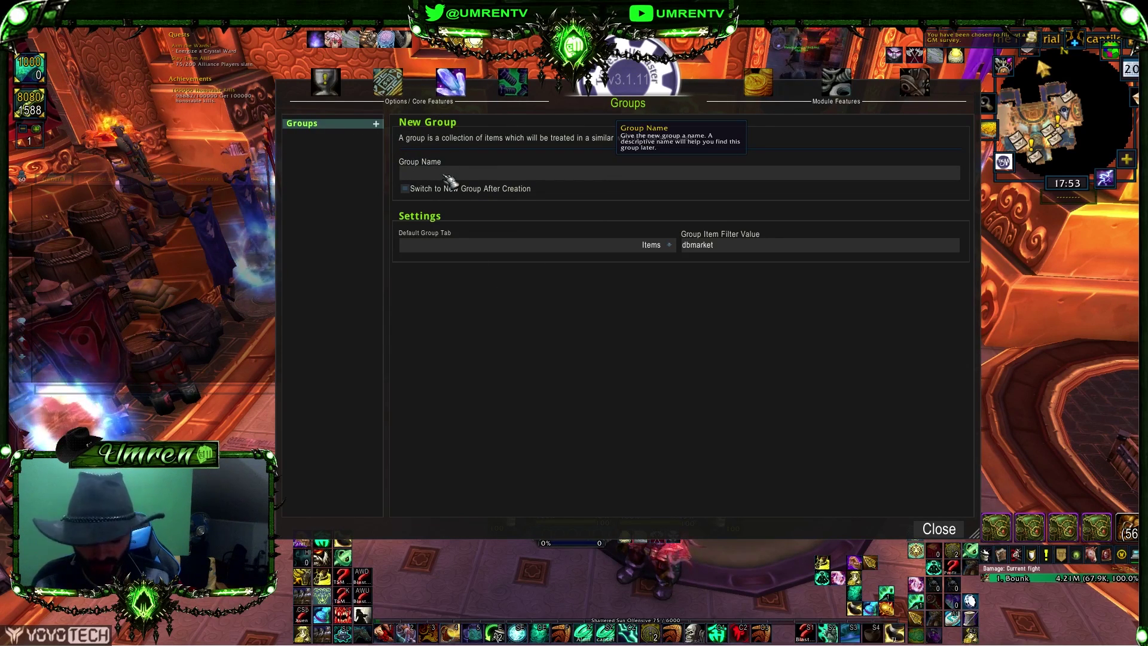
{"action": "left_click", "coordinate": [378, 125]}
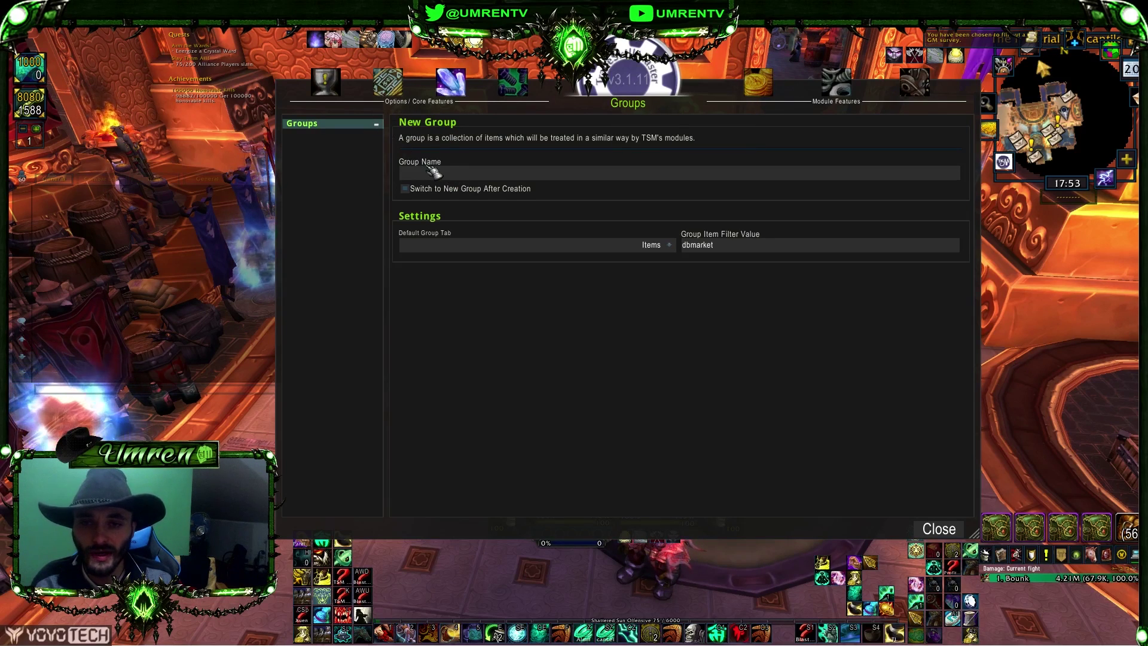
{"action": "type", "text": "first"}
{"action": "key", "text": "Return"}
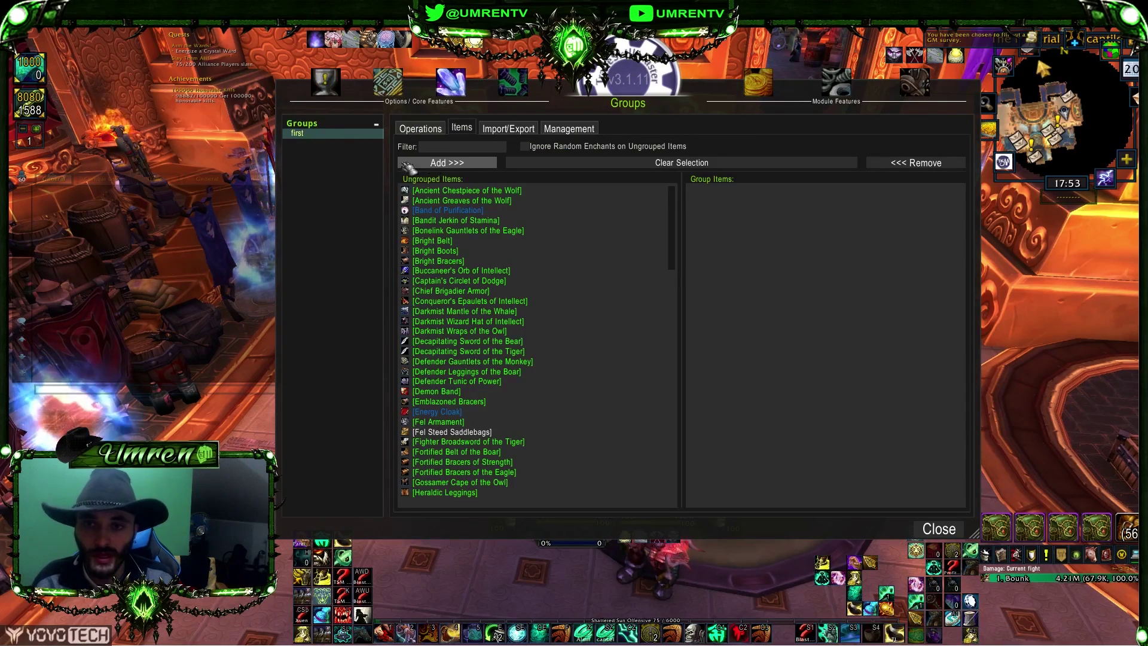
- Look over the 'first' group's settings and operation assignments, then return to the Groups overview
{"action": "left_click", "coordinate": [329, 127]}
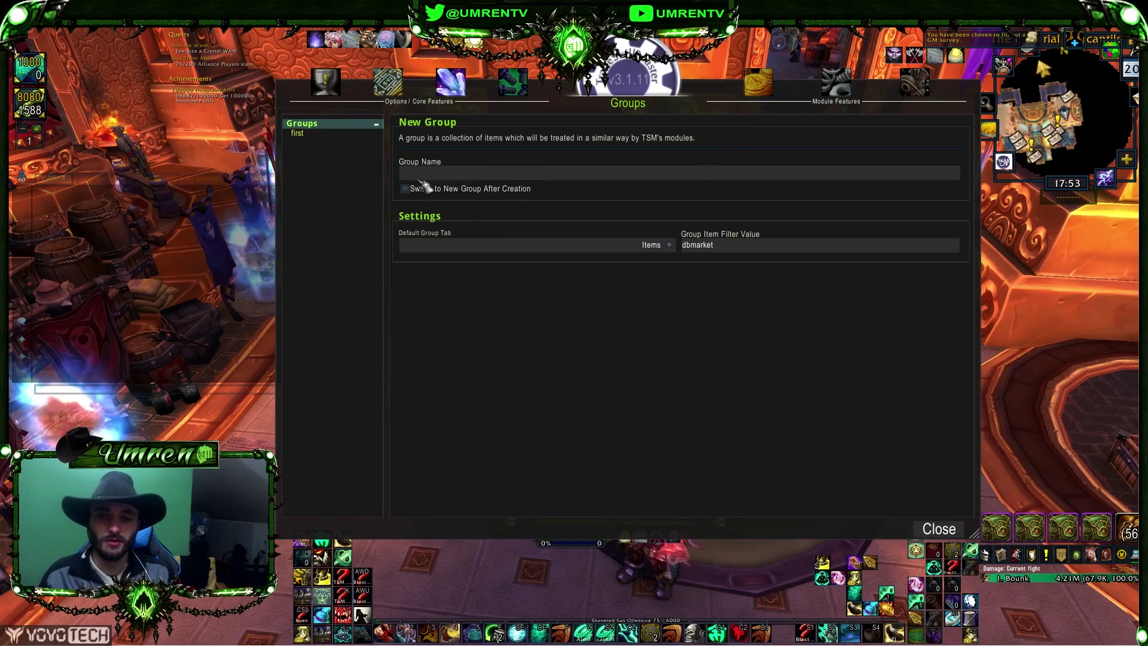
{"action": "left_click", "coordinate": [323, 134]}
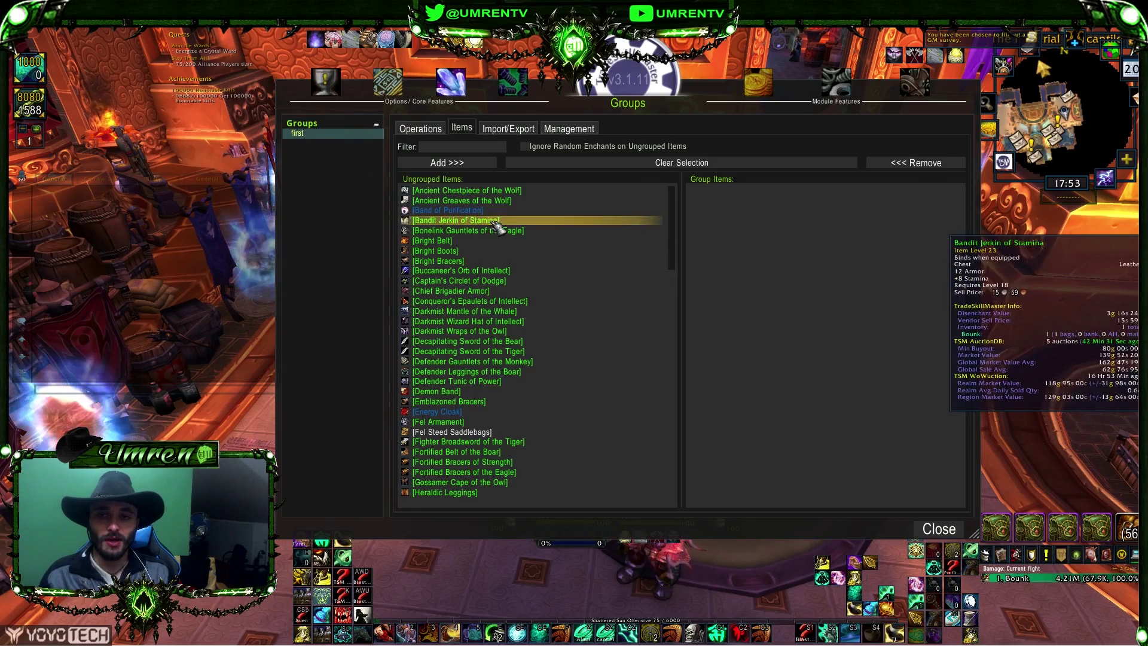
{"action": "left_click", "coordinate": [419, 128]}
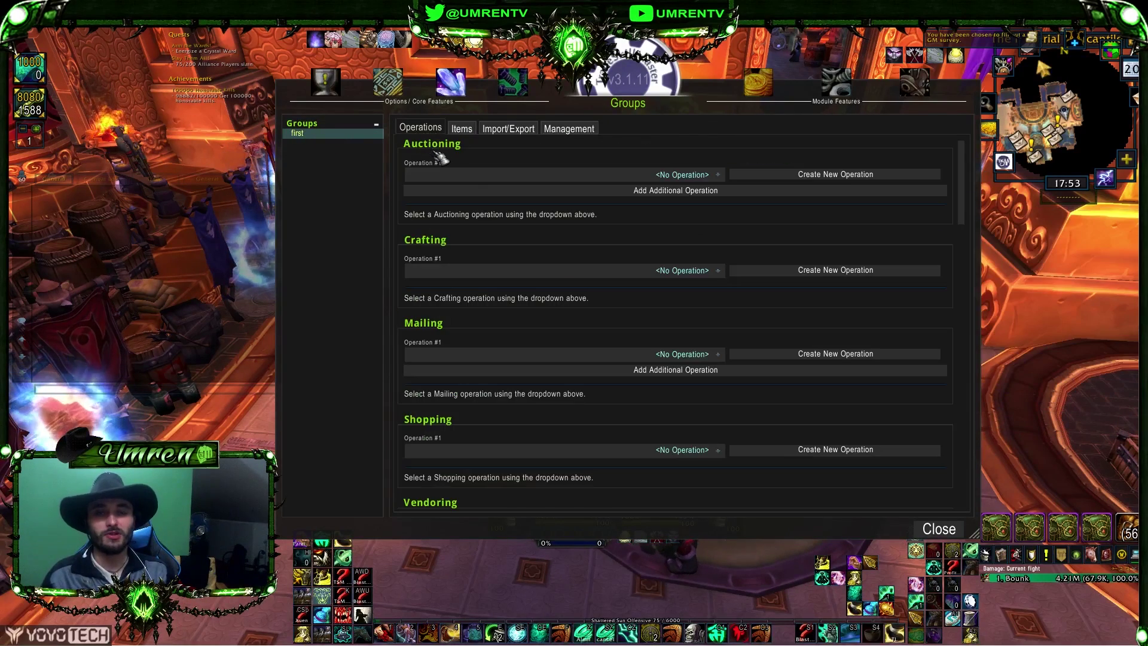
{"action": "left_click", "coordinate": [357, 131]}
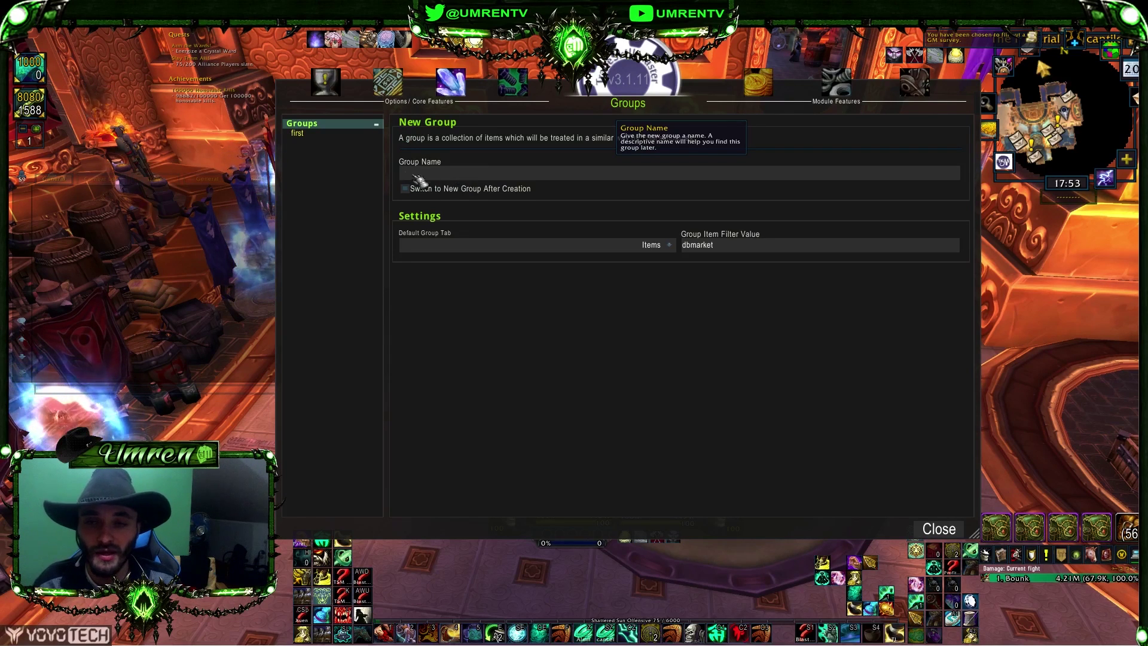
- Delete the trial group 'first' from its Management page
{"action": "left_click", "coordinate": [337, 135]}
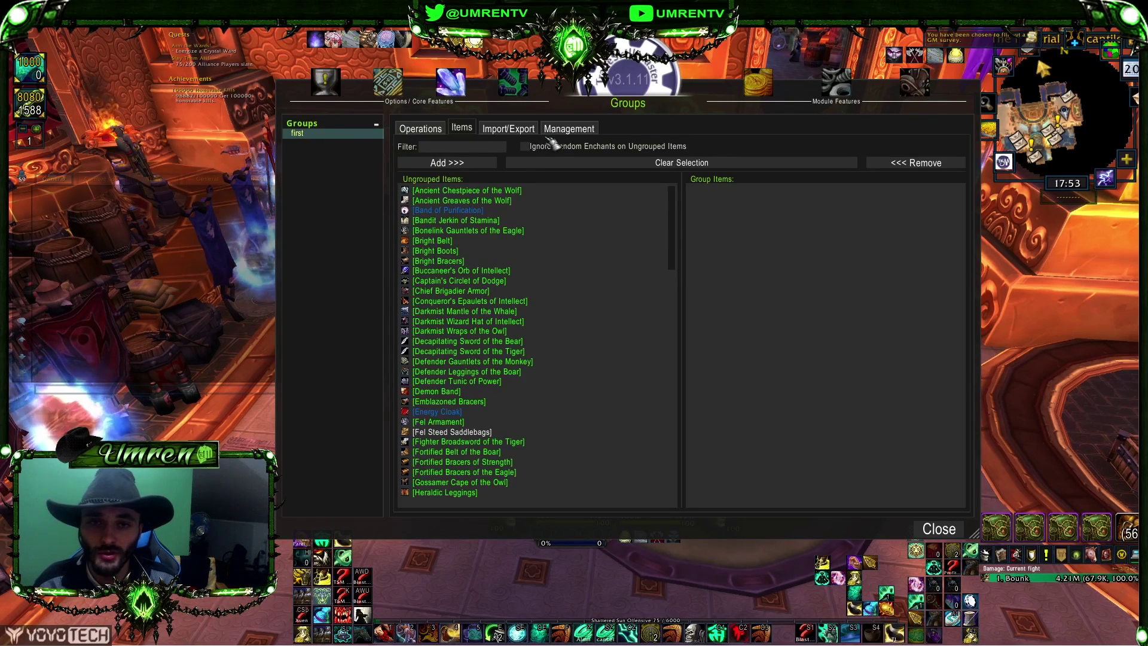
{"action": "left_click", "coordinate": [567, 128]}
{"action": "left_click", "coordinate": [557, 198]}
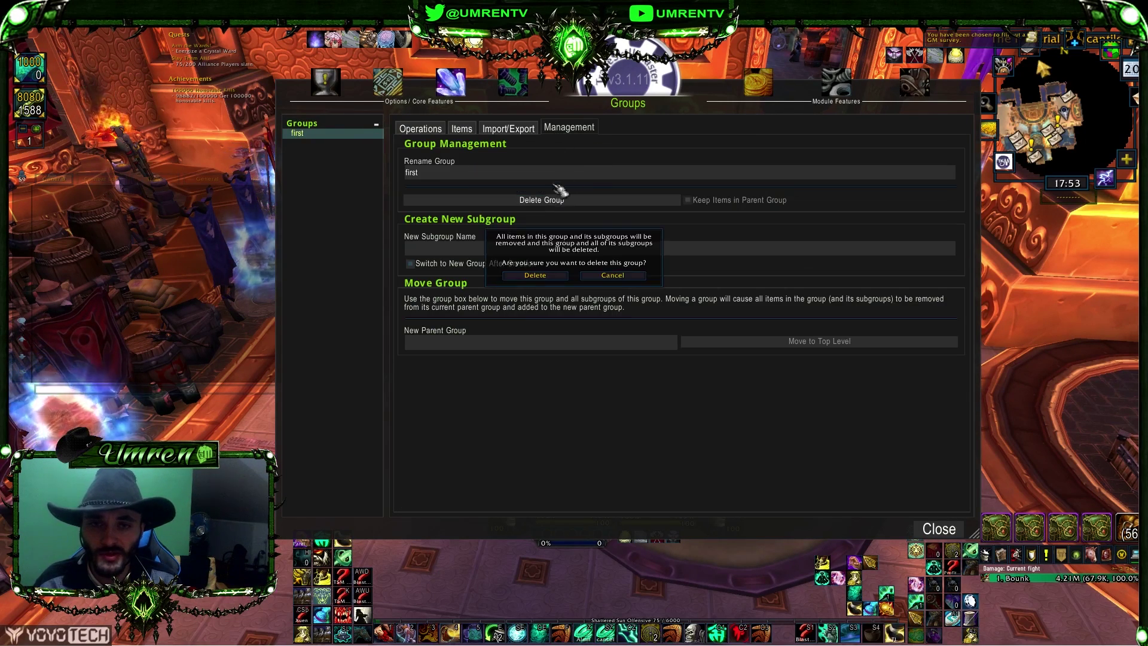
{"action": "left_click", "coordinate": [535, 275]}
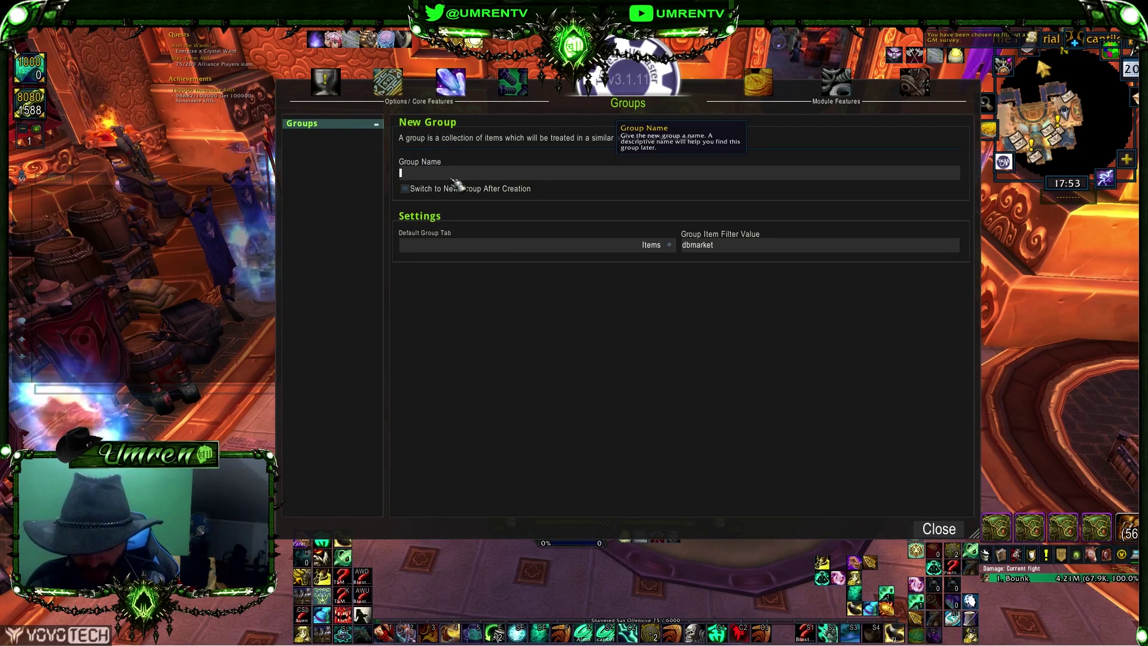
- Create a new group named 'Transmog Items'
{"action": "type", "text": "Transmog Items"}
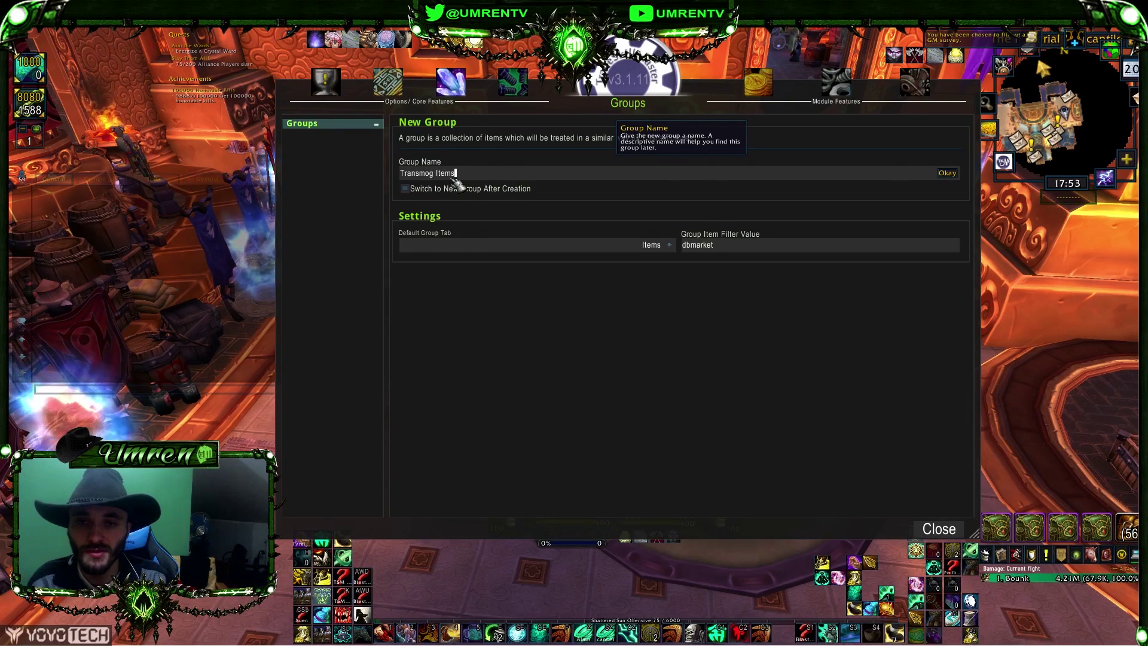
{"action": "key", "text": "Return"}
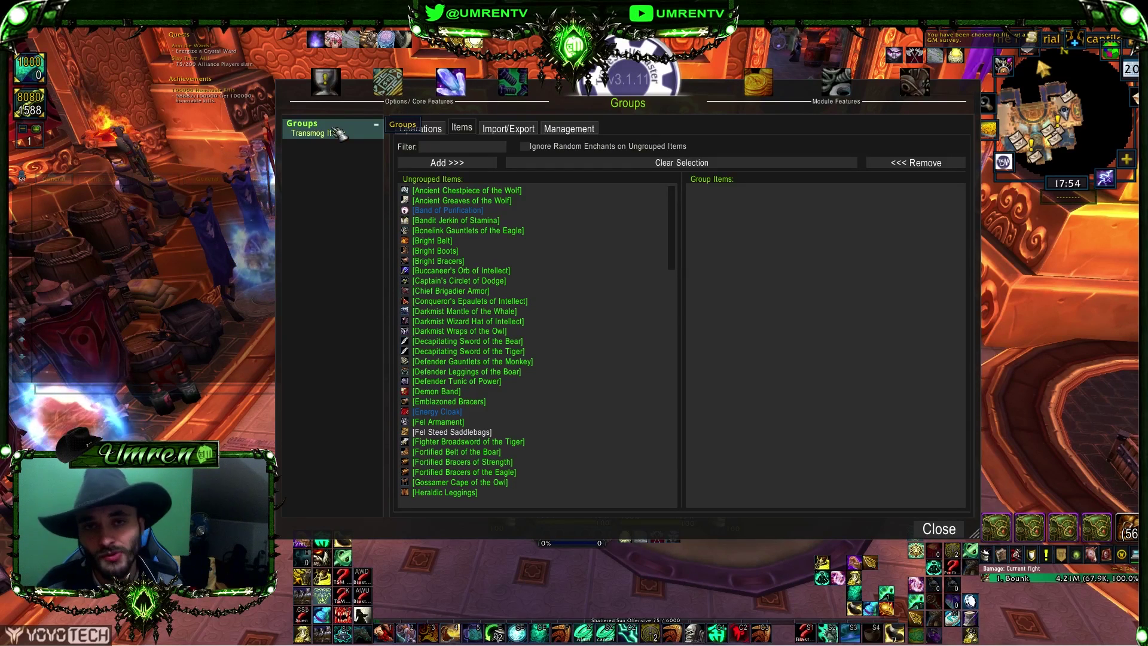
{"action": "left_click", "coordinate": [334, 127]}
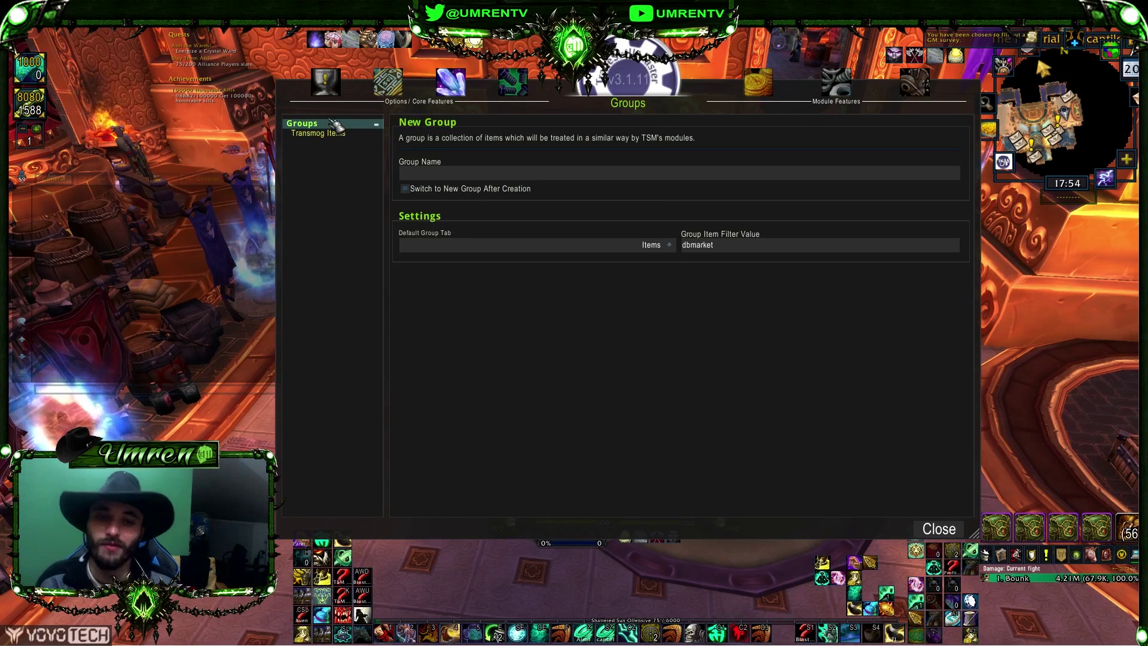
- Test the Default Group Tab setting, switching between Operations and Items while checking Transmog Items
{"action": "left_click", "coordinate": [647, 247]}
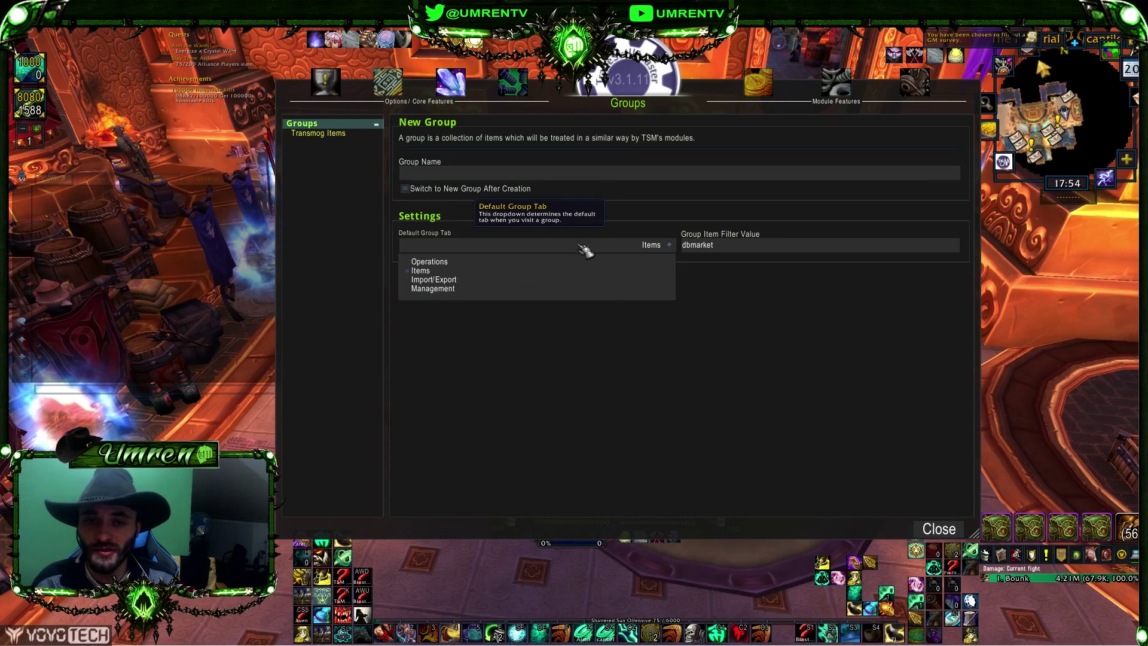
{"action": "left_click", "coordinate": [570, 263]}
{"action": "left_click", "coordinate": [591, 250]}
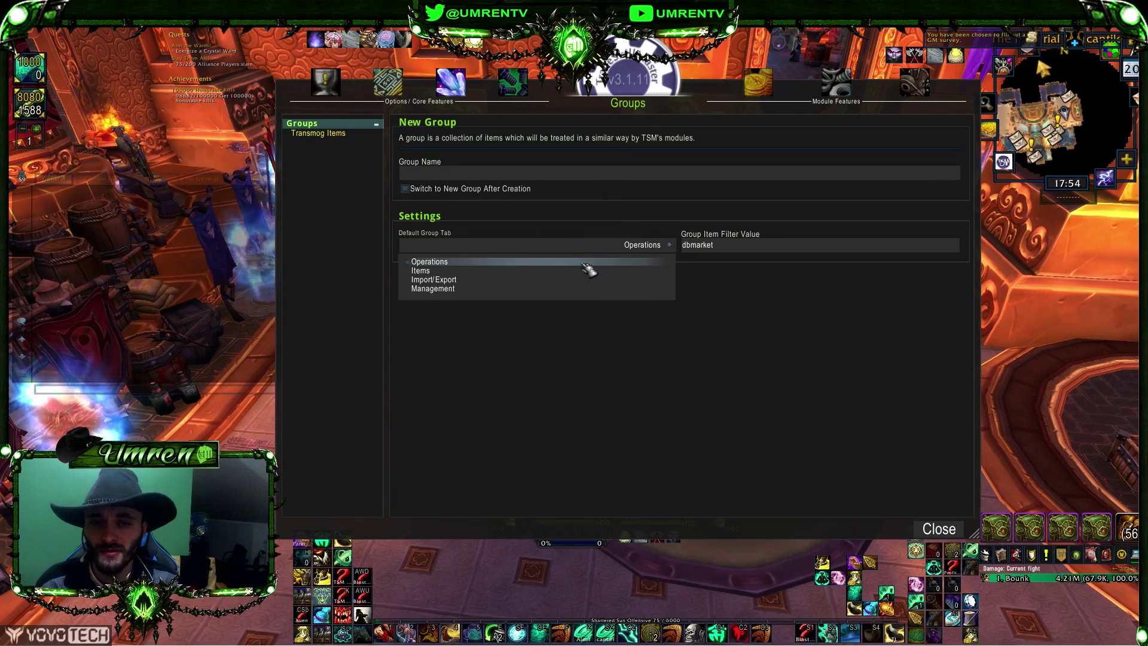
{"action": "left_click", "coordinate": [587, 271]}
{"action": "left_click", "coordinate": [582, 252]}
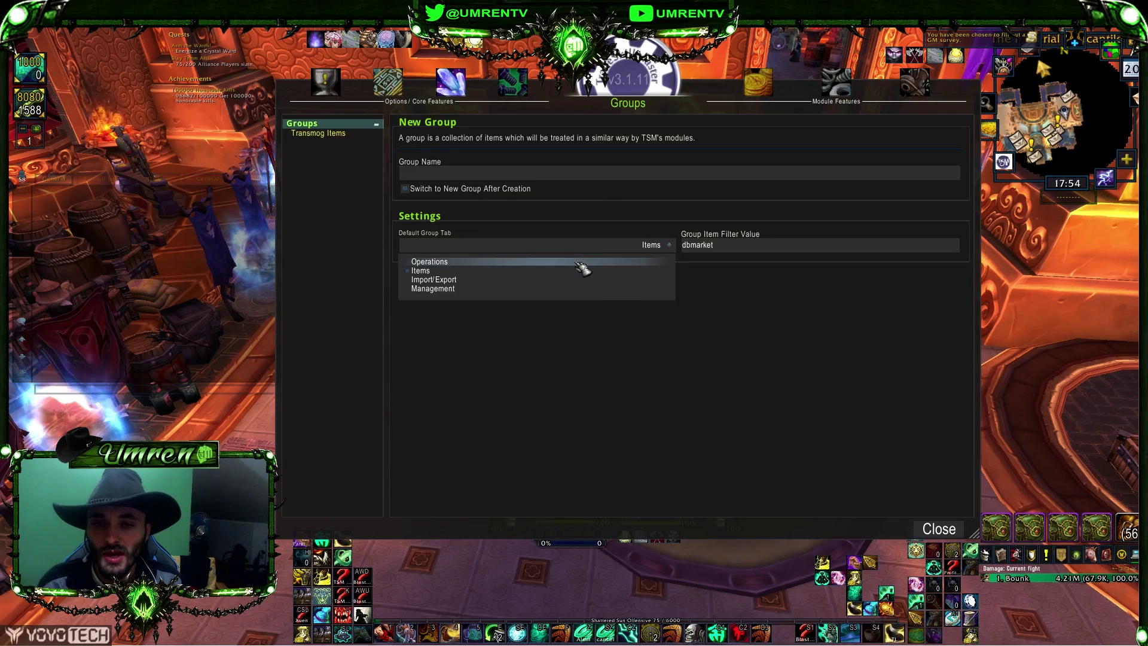
{"action": "left_click", "coordinate": [578, 263]}
{"action": "left_click", "coordinate": [323, 134]}
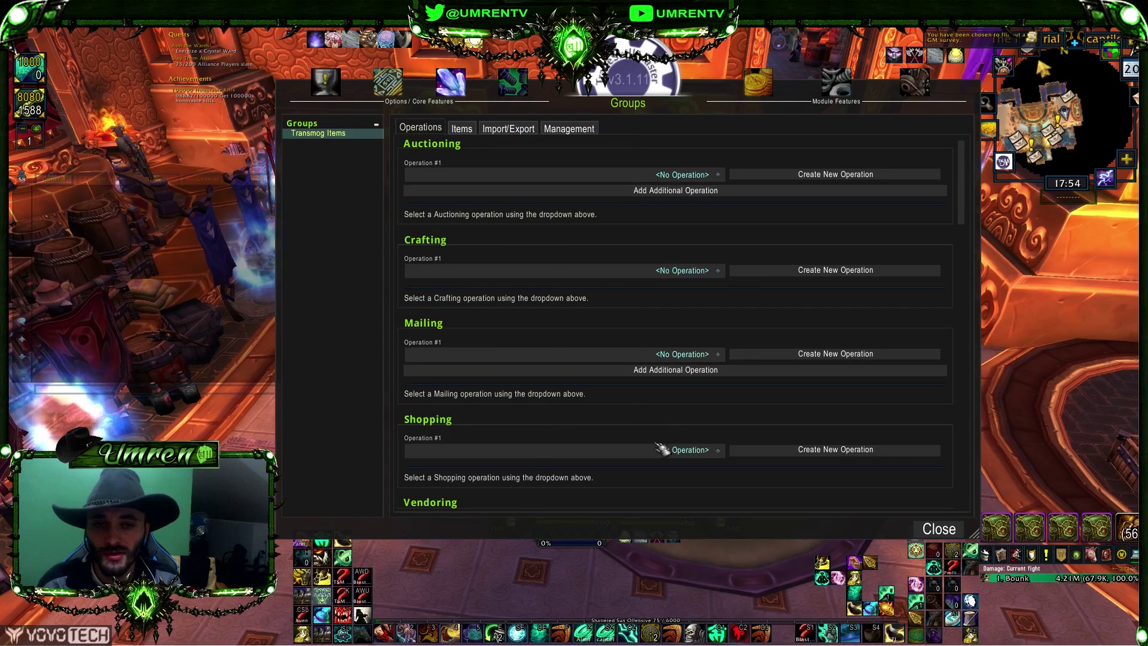
{"action": "scroll", "coordinate": [668, 419], "scroll_direction": "down", "scroll_amount": 3}
{"action": "scroll", "coordinate": [669, 359], "scroll_direction": "up", "scroll_amount": 3}
{"action": "left_click", "coordinate": [339, 134]}
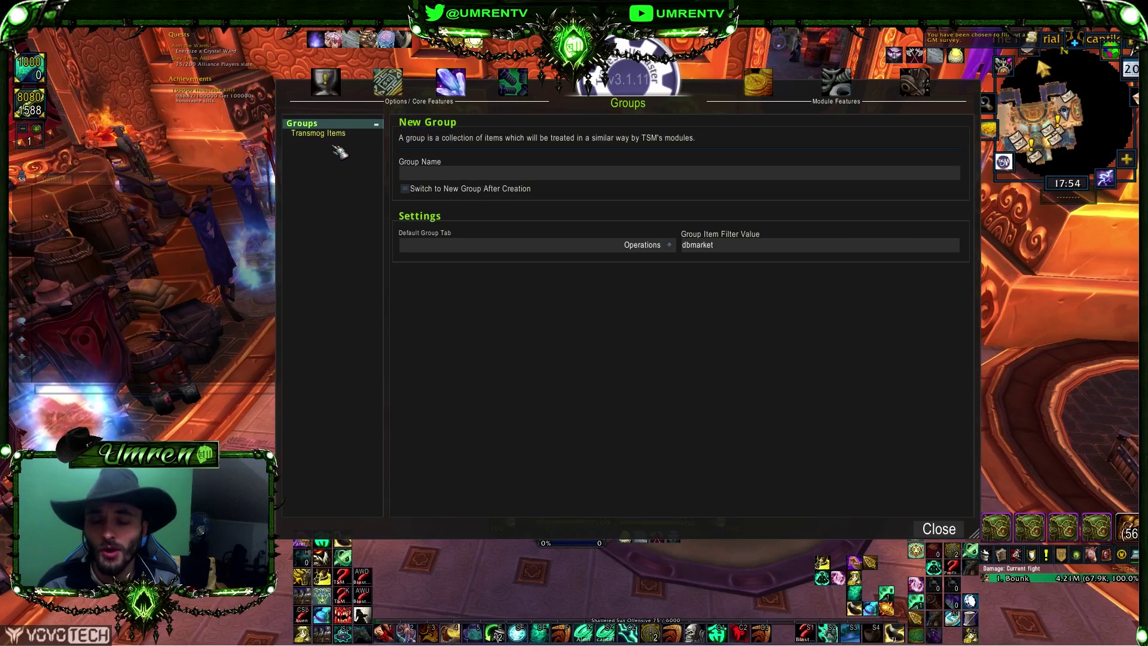
{"action": "left_click", "coordinate": [640, 245]}
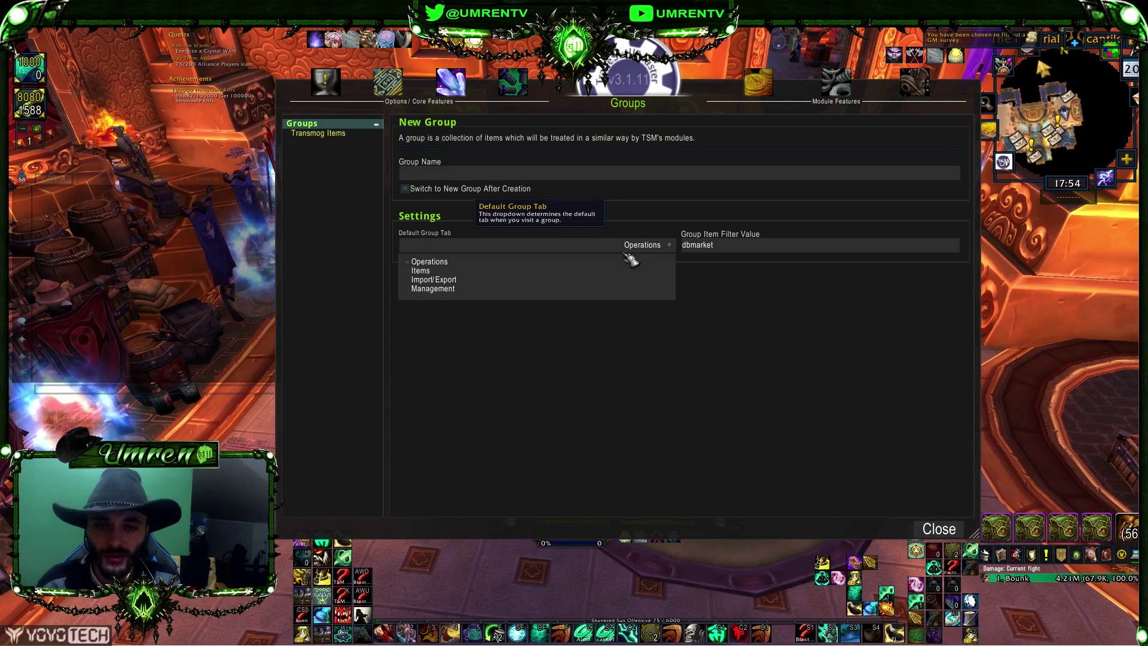
{"action": "left_click", "coordinate": [583, 274]}
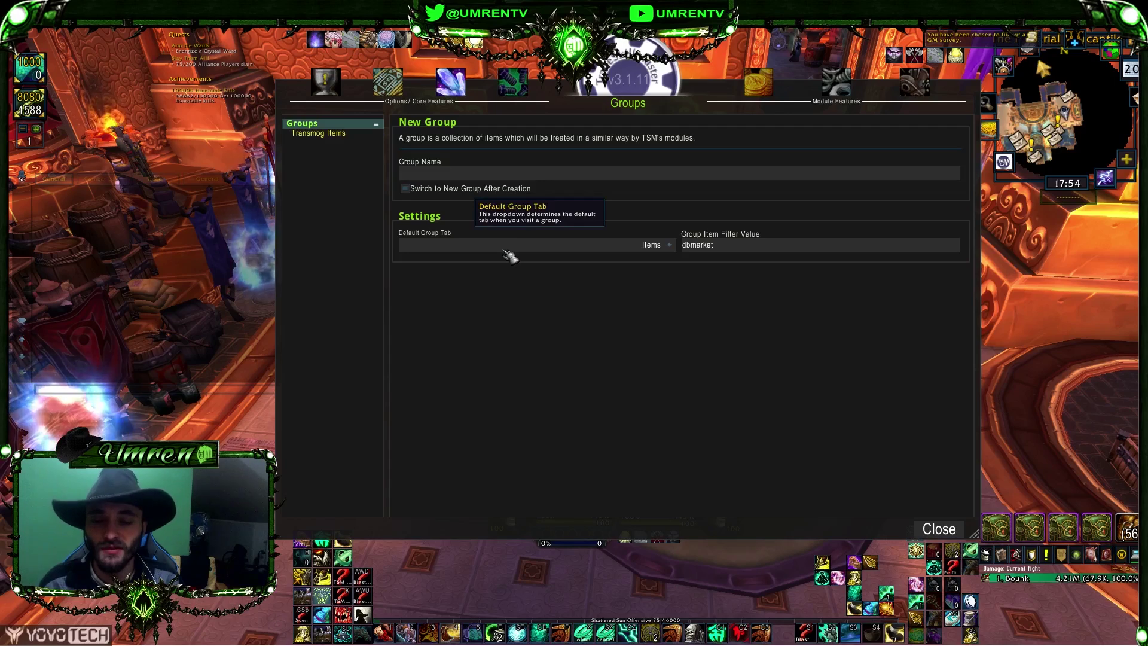
- Make Operations the default group page and select the Group Item Filter Value box
{"action": "left_click", "coordinate": [318, 133]}
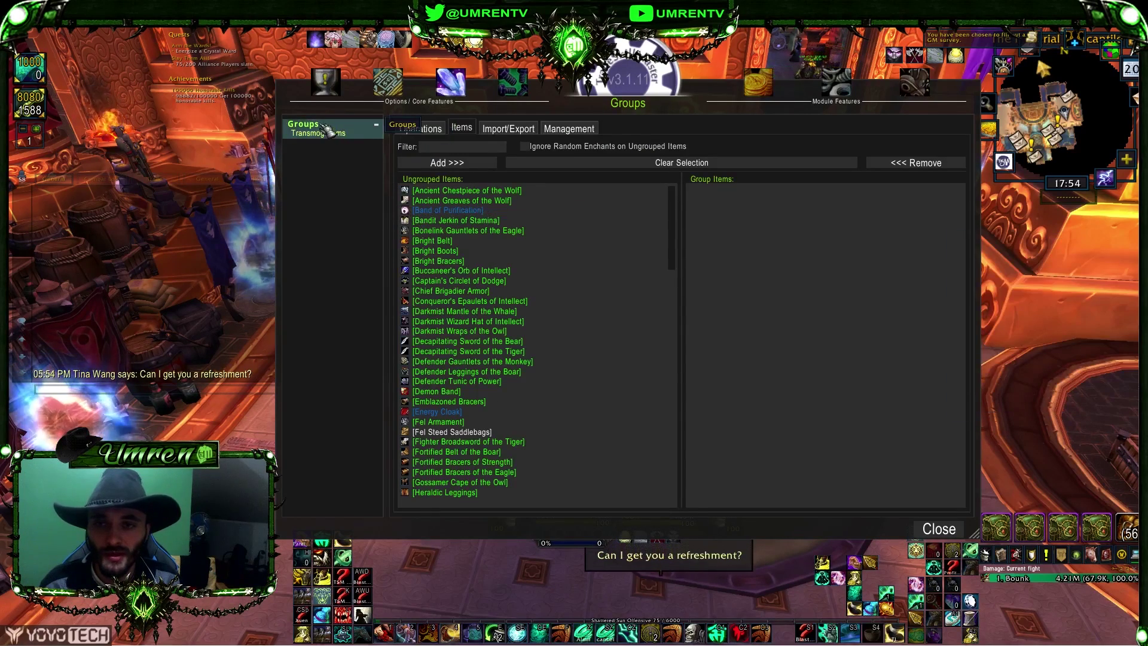
{"action": "left_click", "coordinate": [302, 123]}
{"action": "left_click", "coordinate": [318, 133]}
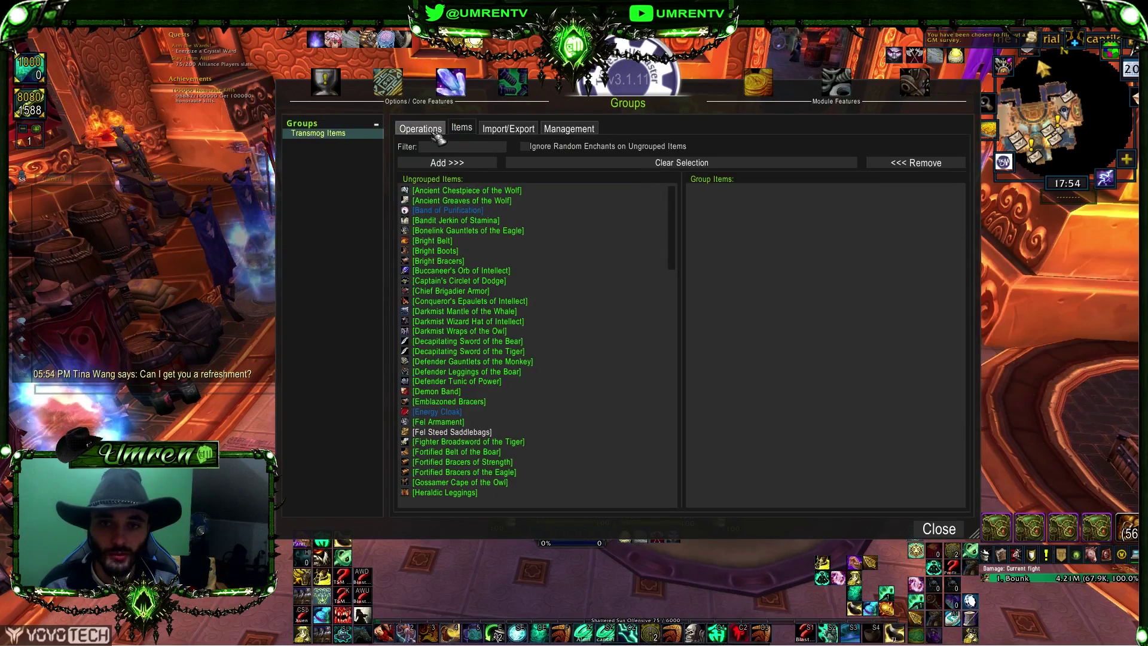
{"action": "left_click", "coordinate": [302, 123]}
{"action": "left_click", "coordinate": [520, 245]}
{"action": "left_click", "coordinate": [514, 270]}
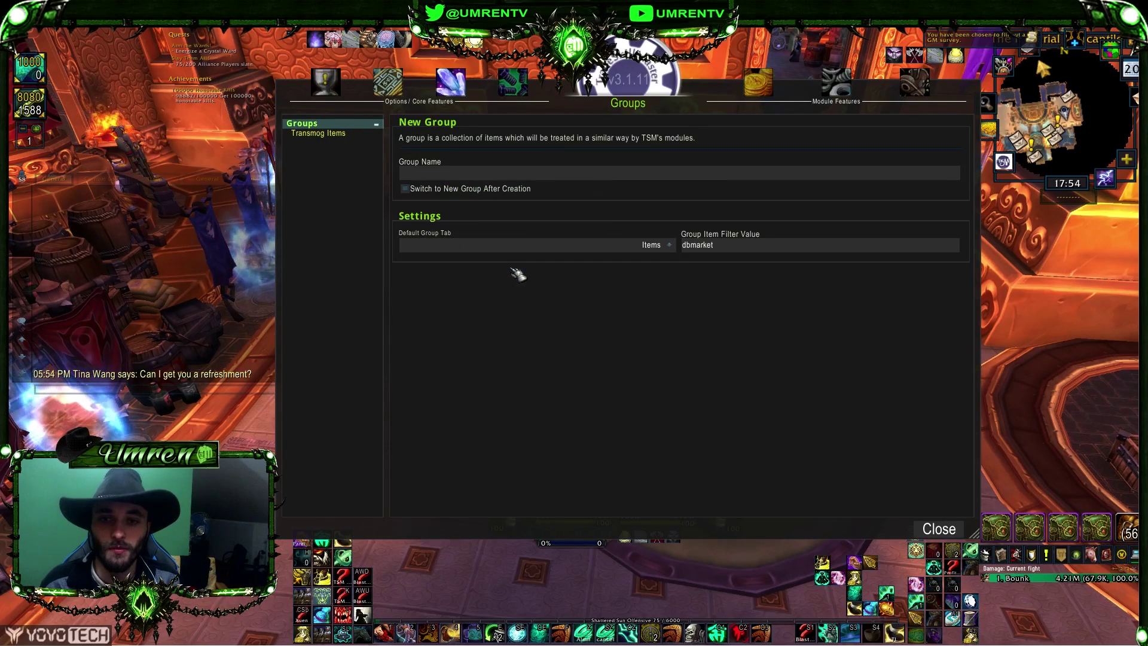
{"action": "left_click", "coordinate": [510, 246]}
{"action": "left_click", "coordinate": [505, 261]}
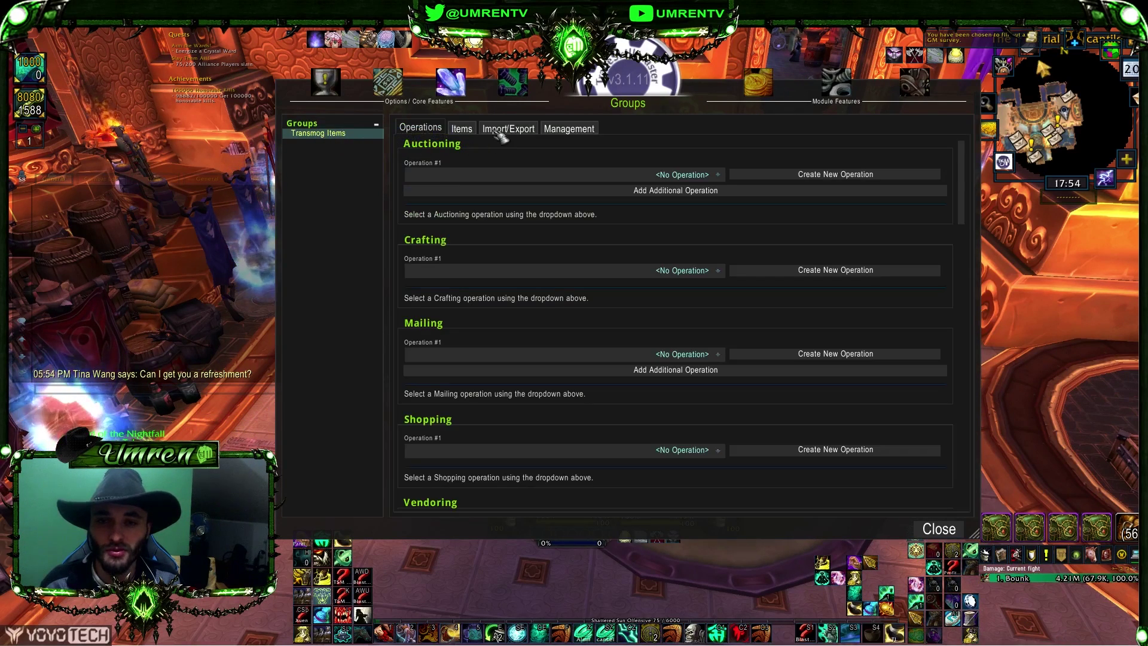
{"action": "left_click", "coordinate": [302, 123]}
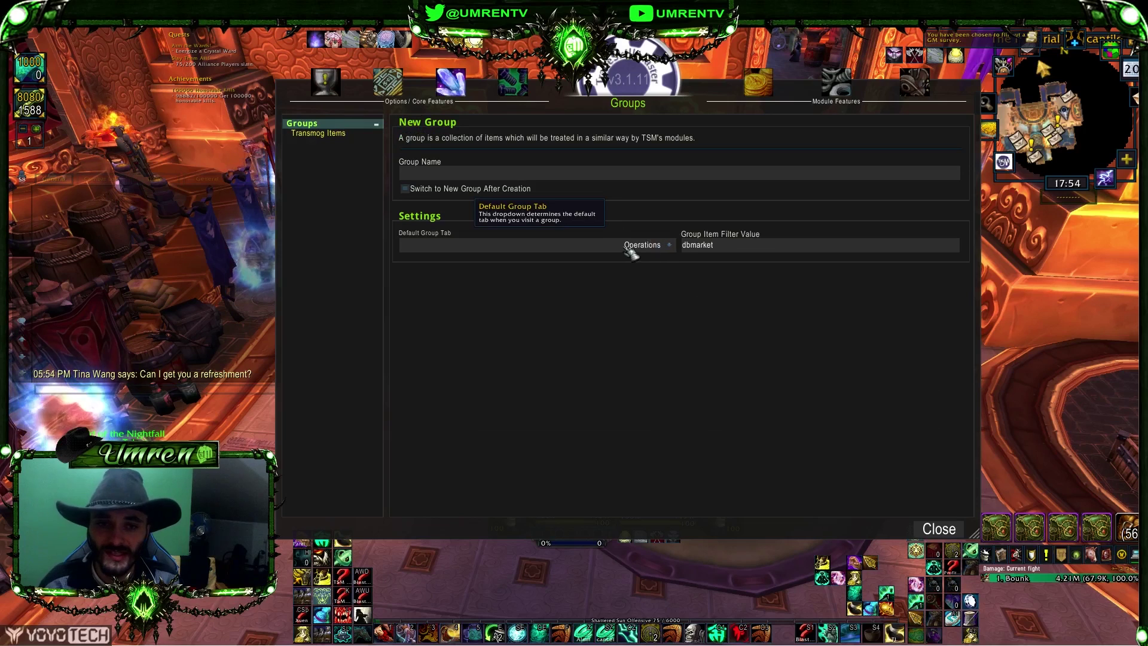
{"action": "left_click", "coordinate": [735, 250]}
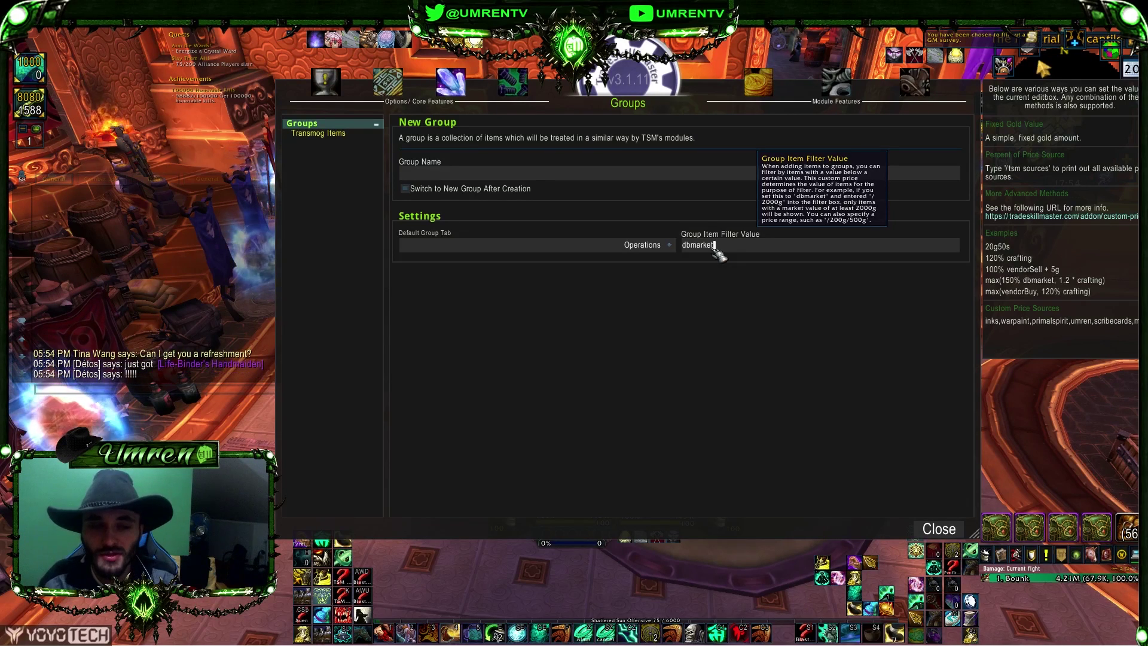
- Replace the dbmarket group item filter value with a custom price source
{"action": "double_click", "coordinate": [714, 250]}
{"action": "type", "text": "umren"}
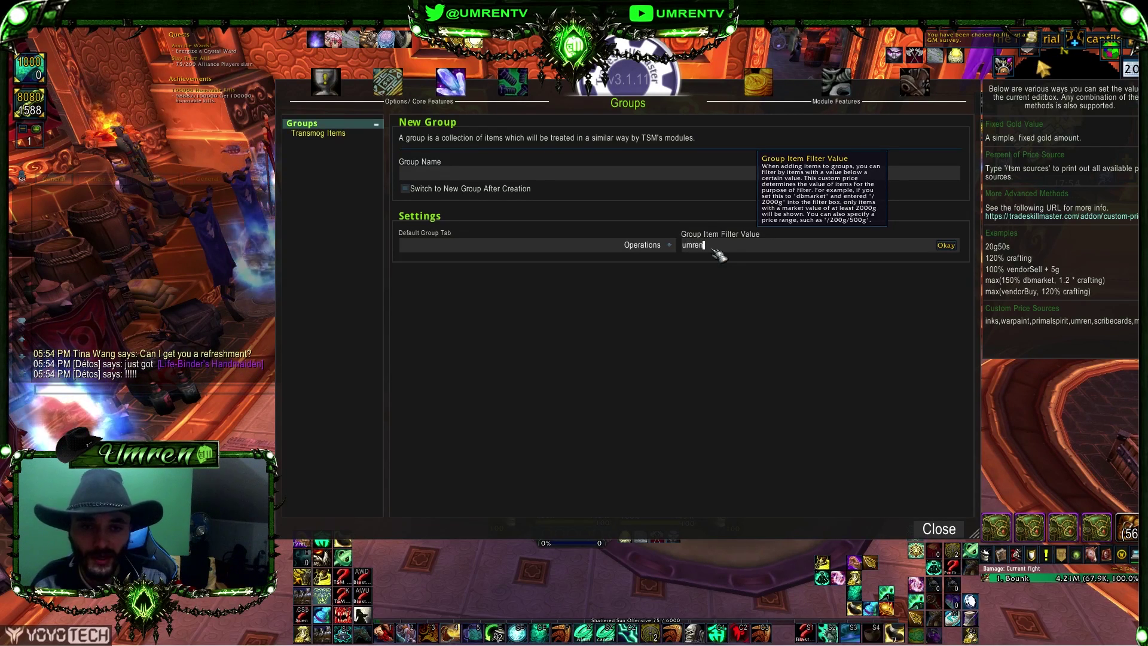
{"action": "key", "text": "Return"}
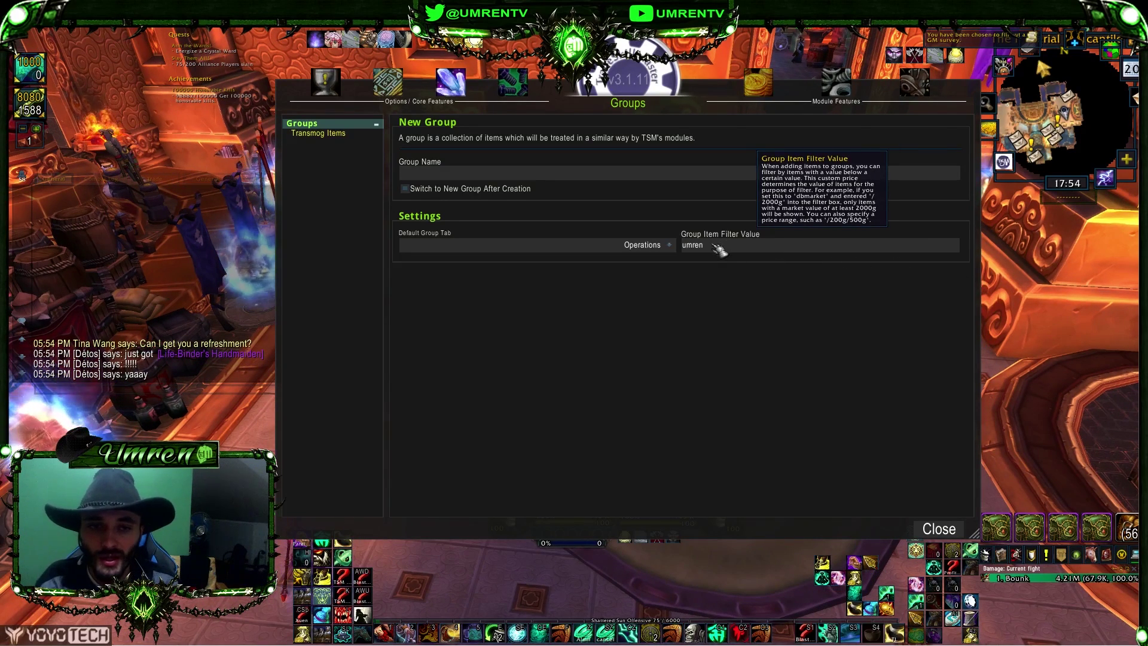
- Open Transmog Items and check its item lists and operations pages
{"action": "left_click", "coordinate": [342, 135]}
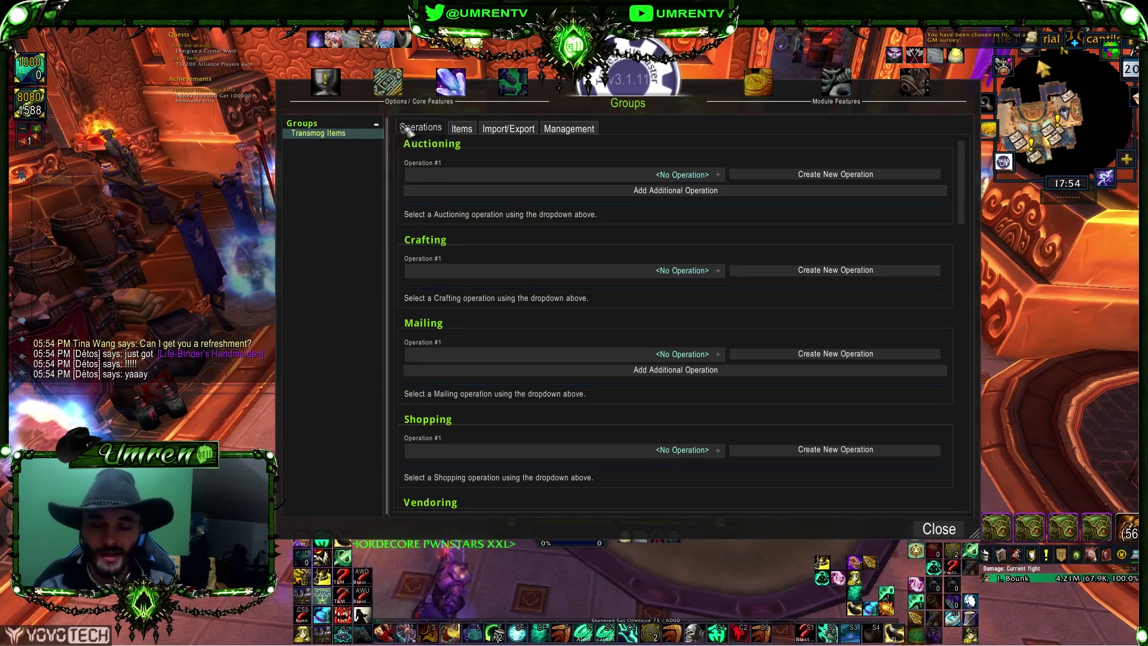
{"action": "left_click", "coordinate": [462, 130]}
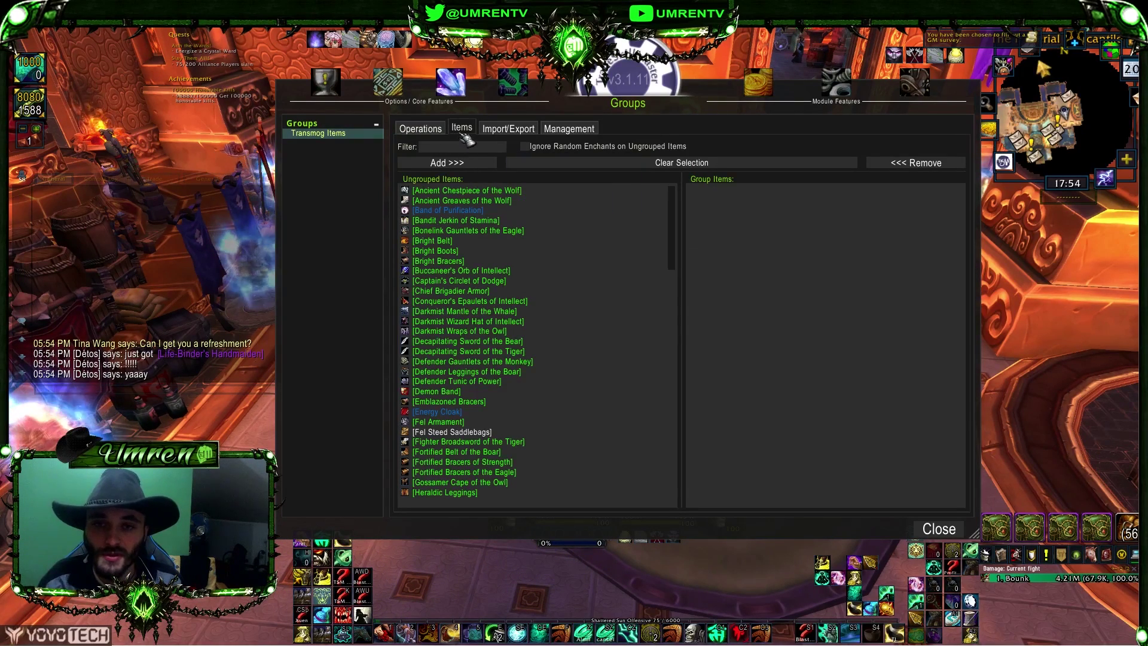
{"action": "left_click", "coordinate": [420, 127]}
{"action": "left_click", "coordinate": [348, 127]}
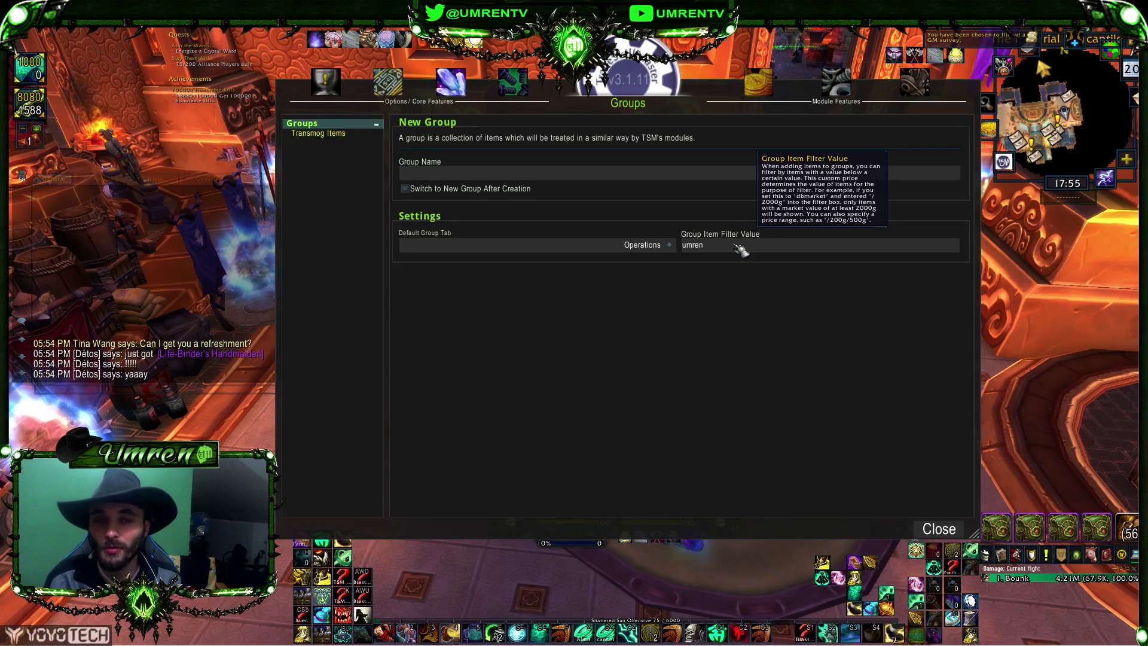
{"action": "left_click", "coordinate": [347, 134]}
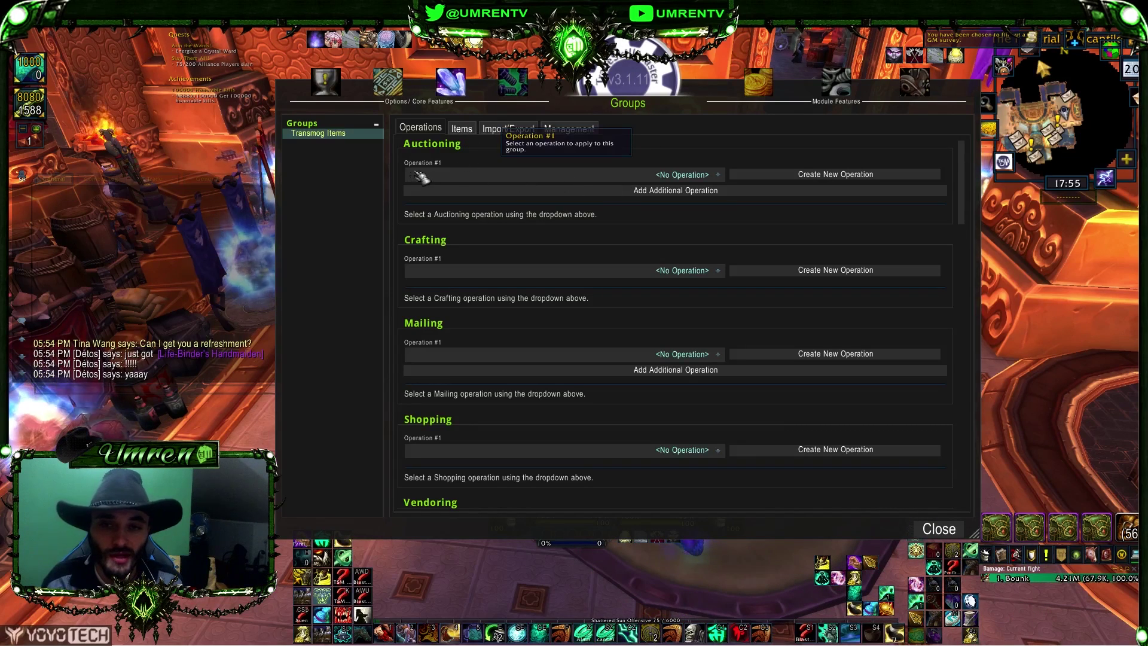
- Add selected gear, such as Ancient Greaves of the Wolf and Bright Belt, to Transmog Items
{"action": "left_click", "coordinate": [466, 135]}
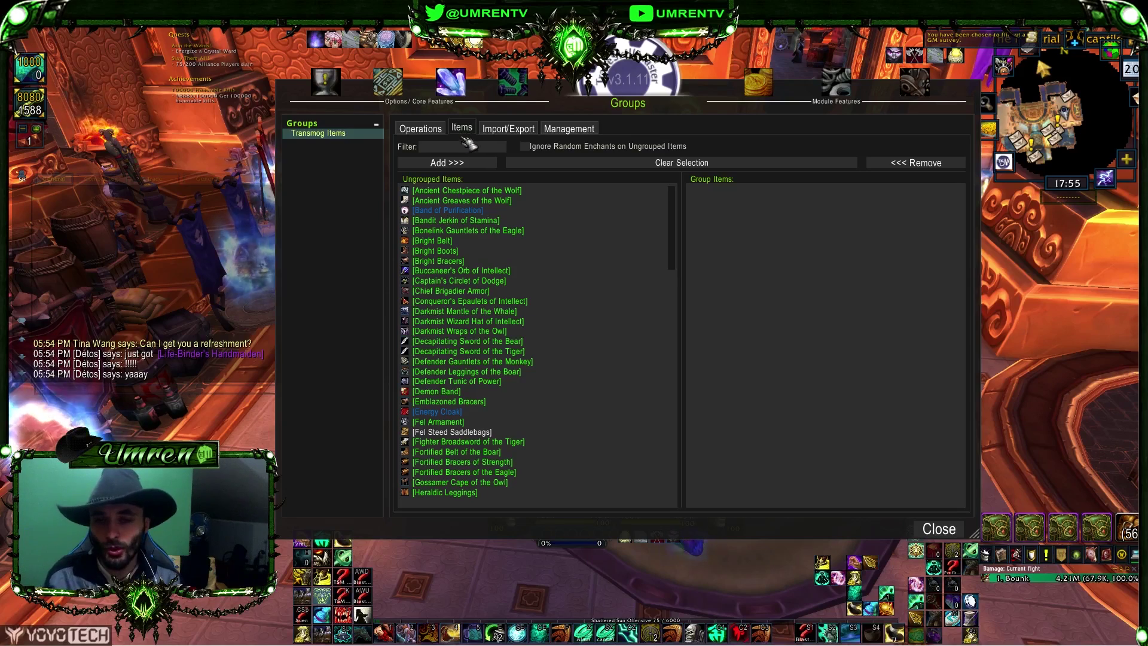
{"action": "left_click_drag", "start_coordinate": [465, 140], "coordinate": [401, 134]}
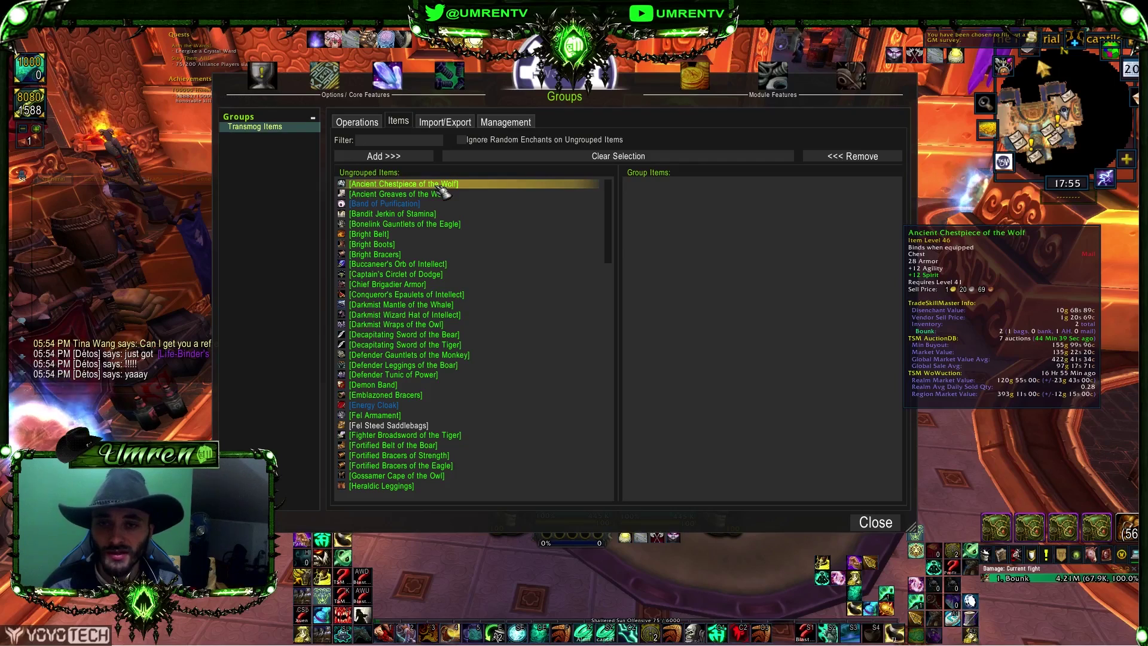
{"action": "left_click", "coordinate": [439, 234]}
{"action": "left_click", "coordinate": [440, 194]}
{"action": "left_click", "coordinate": [445, 214]}
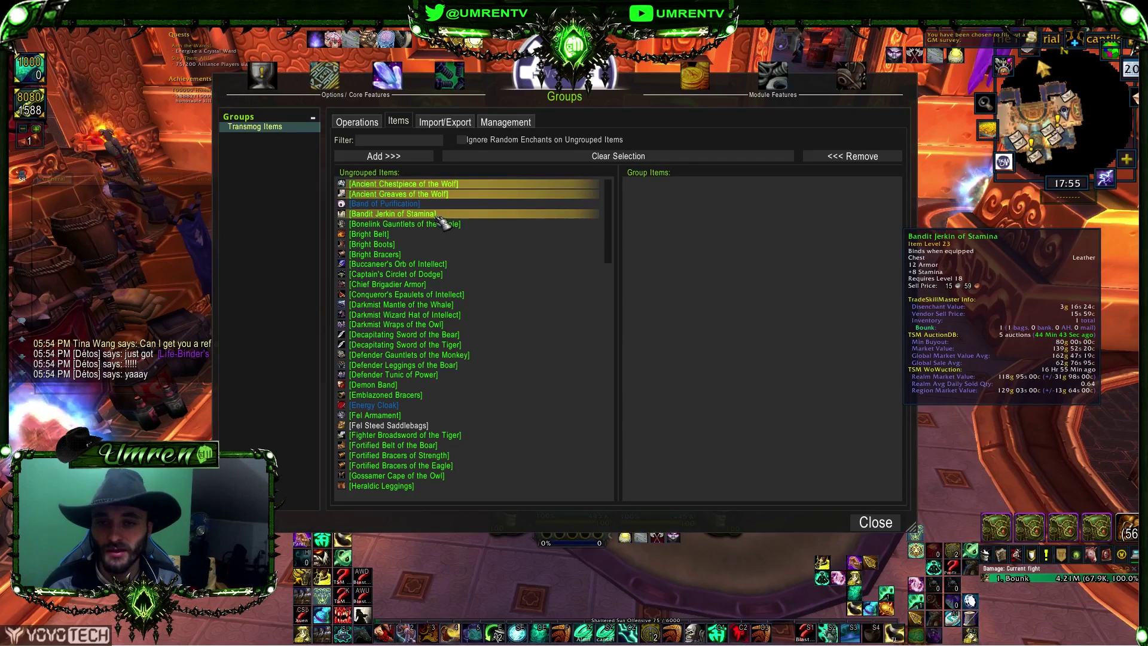
{"action": "left_click", "coordinate": [439, 254]}
{"action": "left_click", "coordinate": [440, 345]}
{"action": "left_click", "coordinate": [440, 304]}
{"action": "left_click", "coordinate": [397, 156]}
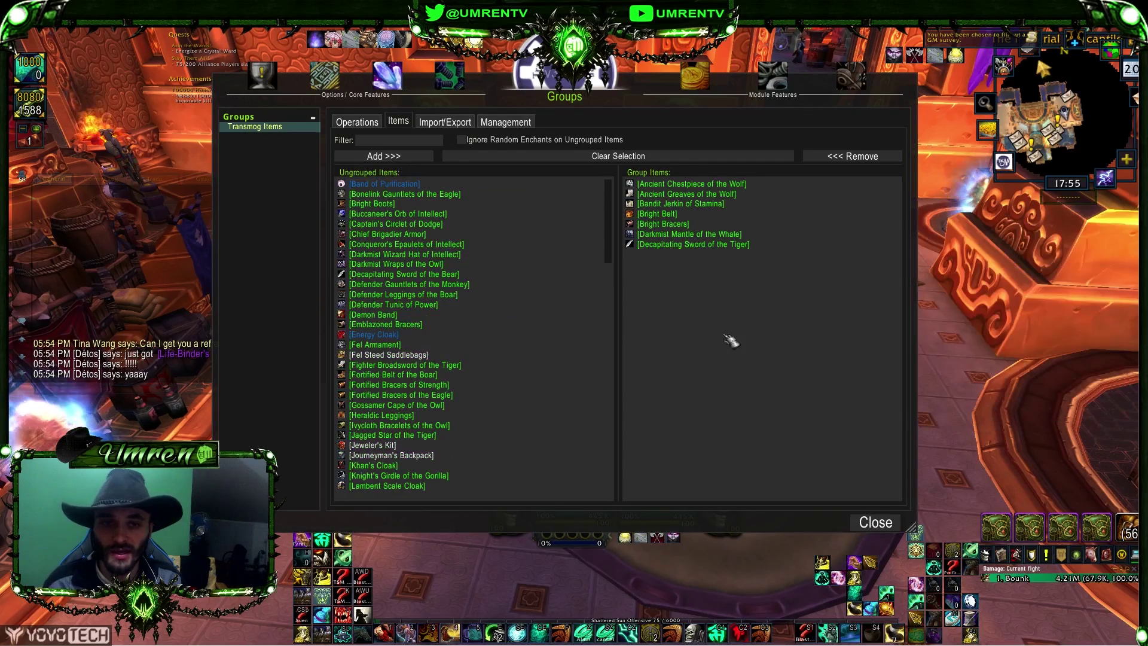
- Add all ungrouped items to the group, then remove every item again
{"action": "left_click", "coordinate": [398, 142]}
{"action": "key", "text": "Return"}
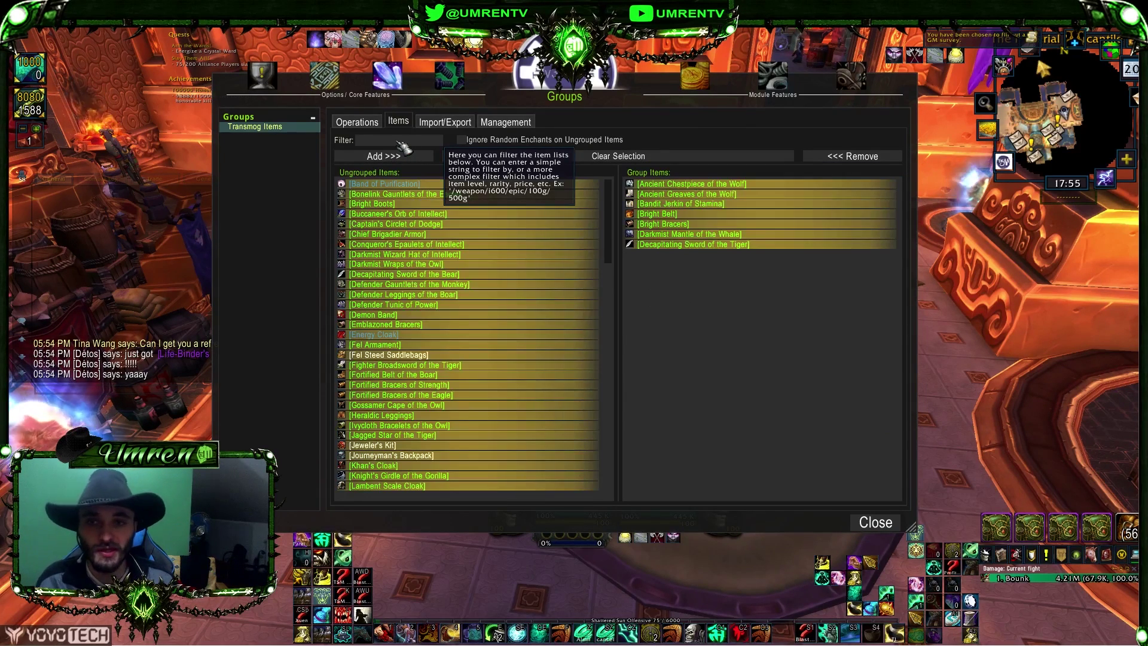
{"action": "left_click", "coordinate": [396, 142]}
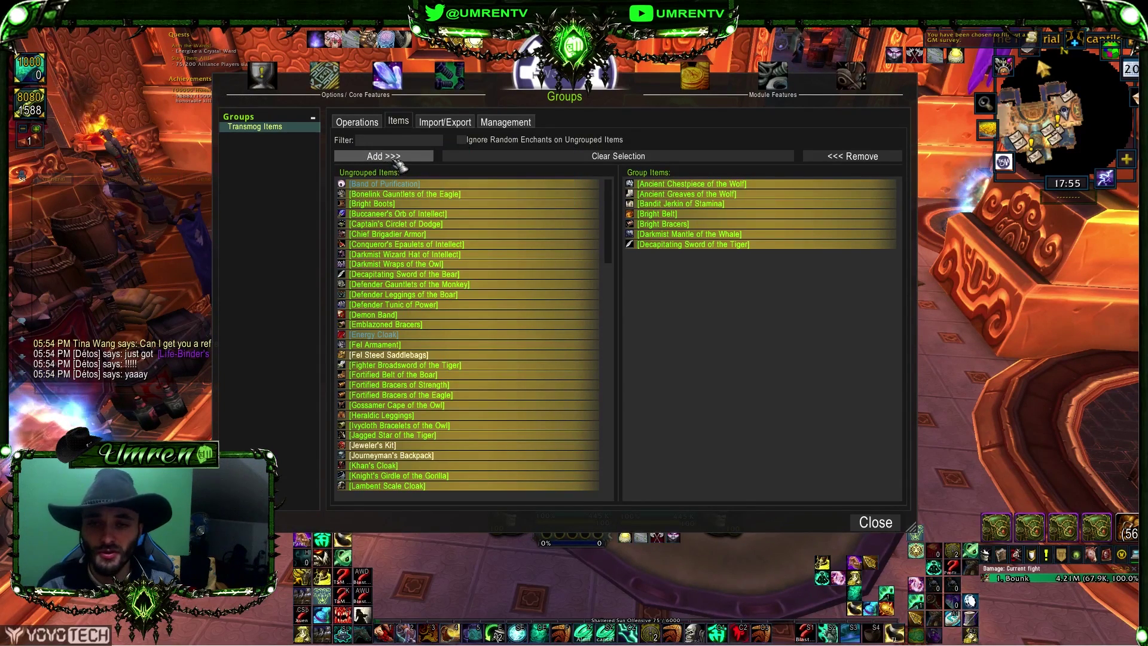
{"action": "left_click", "coordinate": [395, 156]}
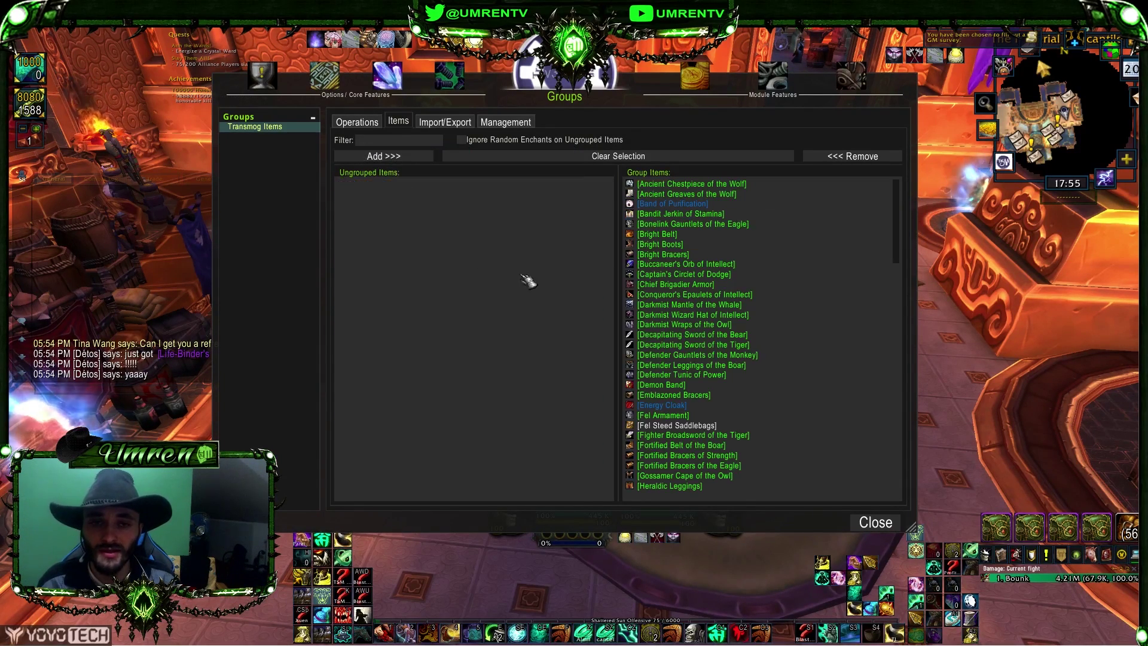
{"action": "left_click", "coordinate": [567, 156]}
{"action": "left_click", "coordinate": [839, 157]}
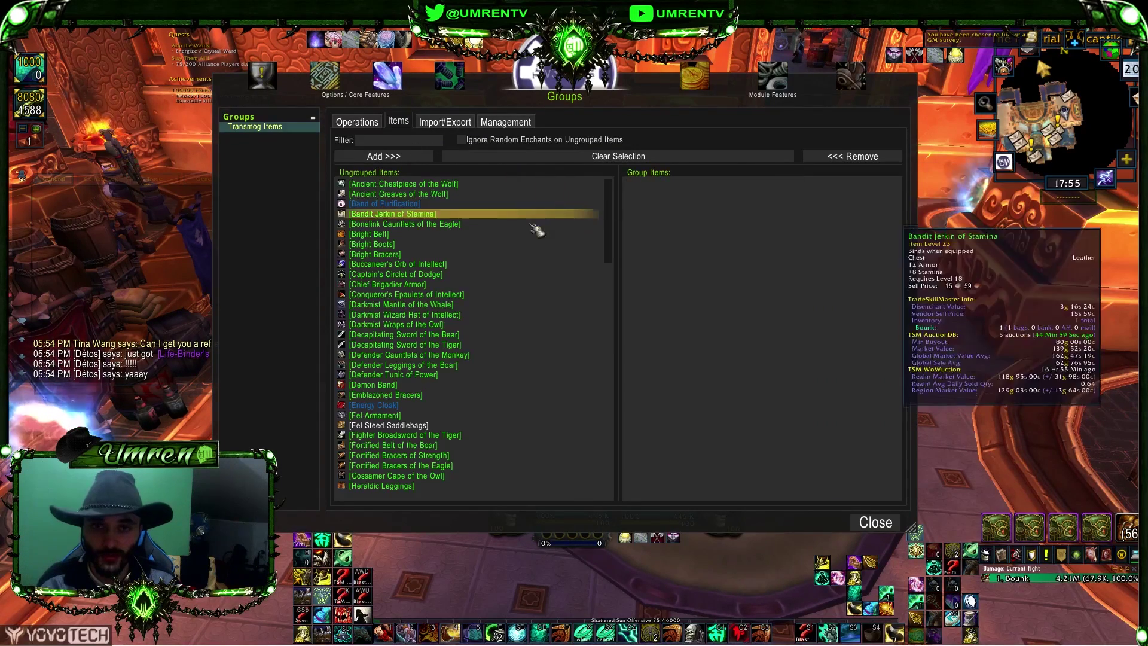
{"action": "left_click", "coordinate": [414, 141]}
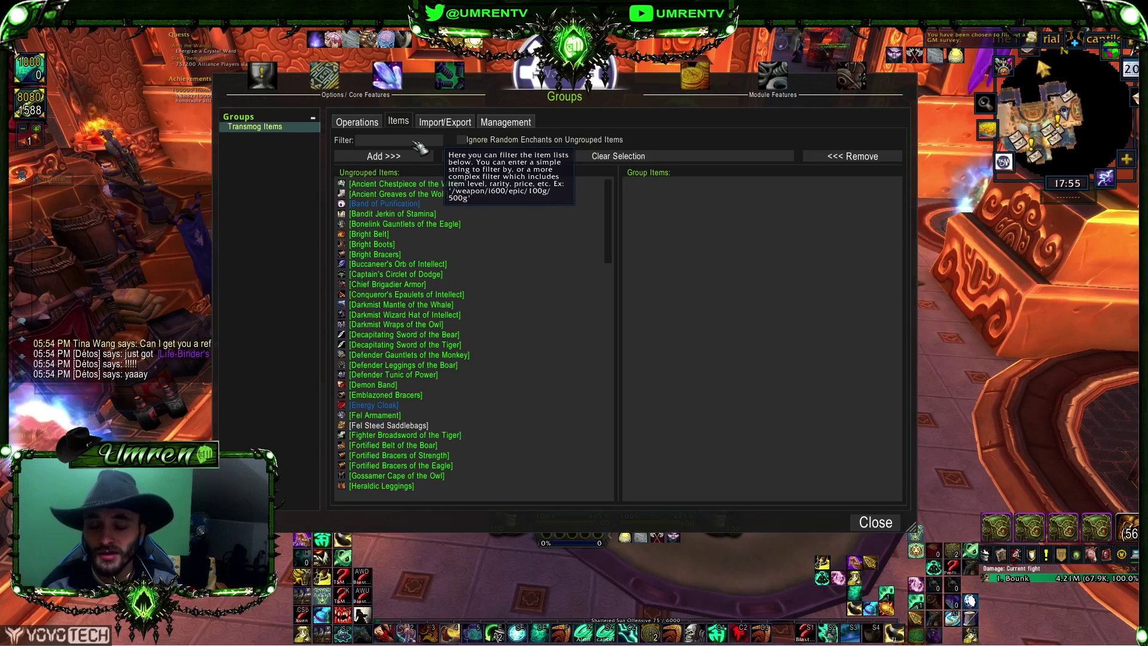
{"action": "left_click", "coordinate": [281, 117]}
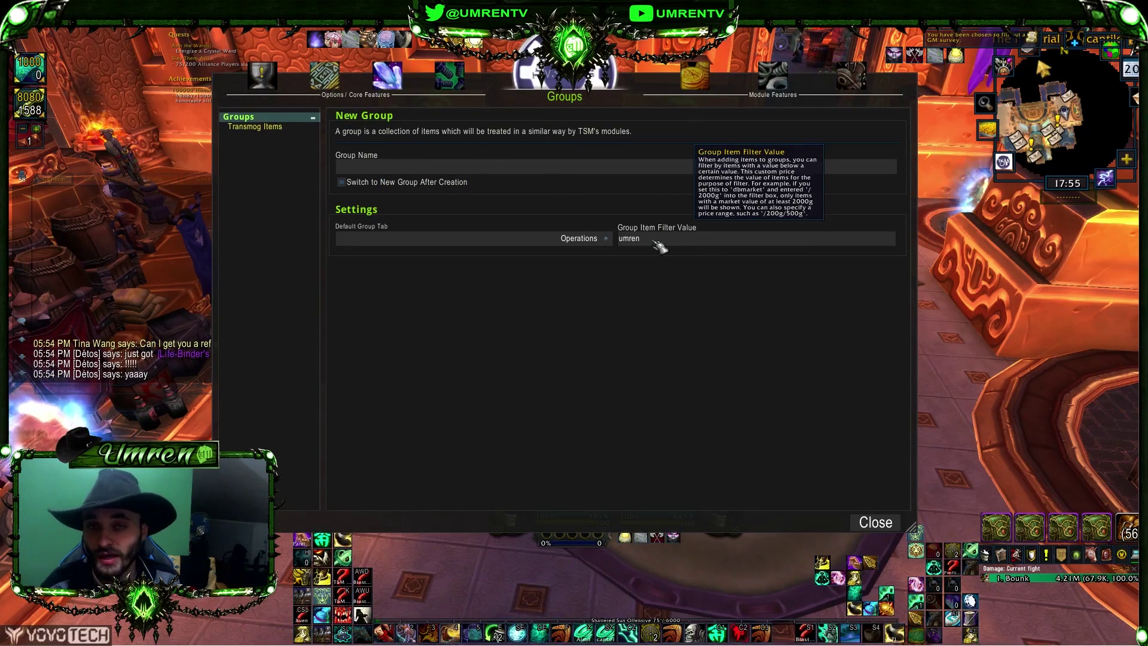
{"action": "left_click", "coordinate": [266, 126]}
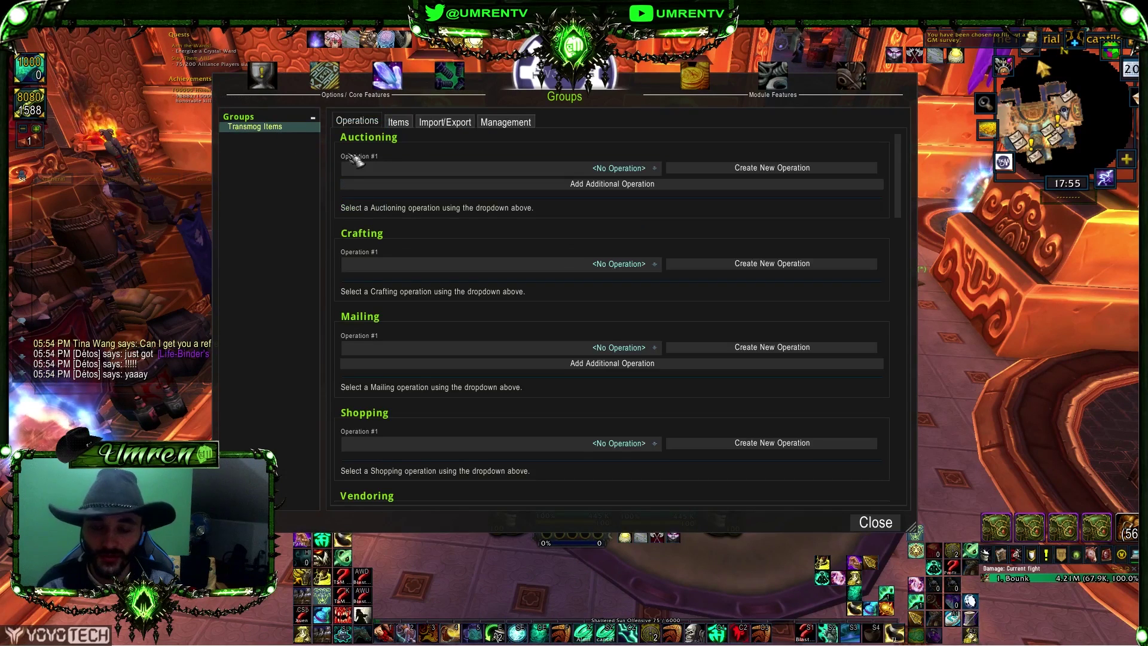
{"action": "left_click", "coordinate": [398, 122]}
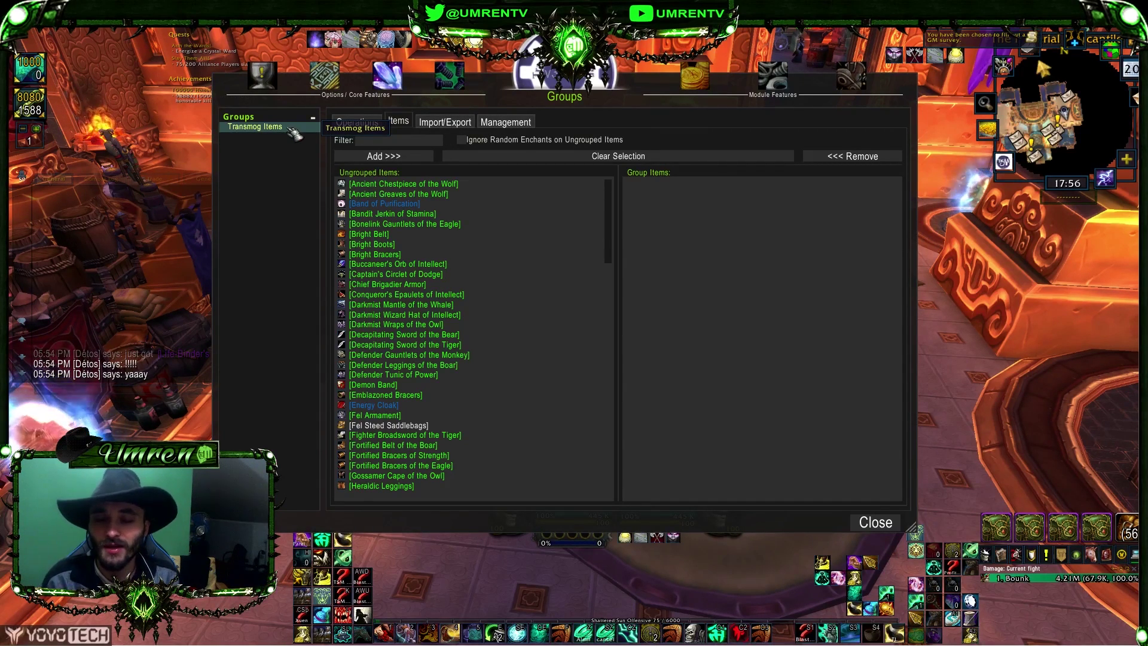
- Create a subgroup named '0-300g' under Transmog Items
{"action": "left_click", "coordinate": [504, 123]}
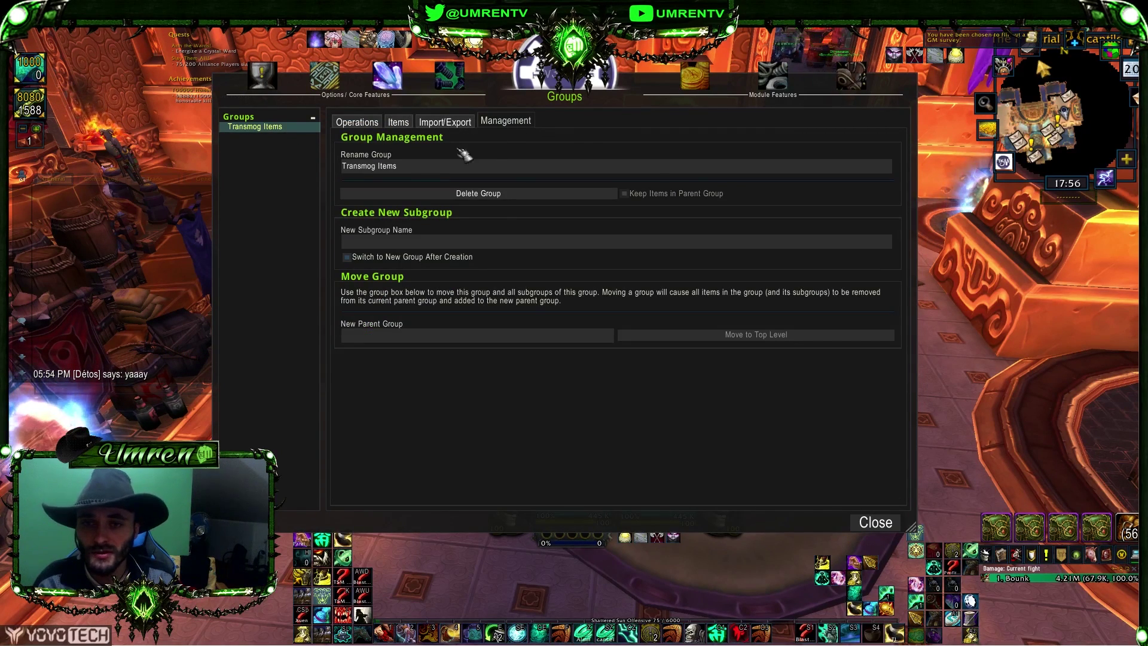
{"action": "left_click", "coordinate": [418, 170]}
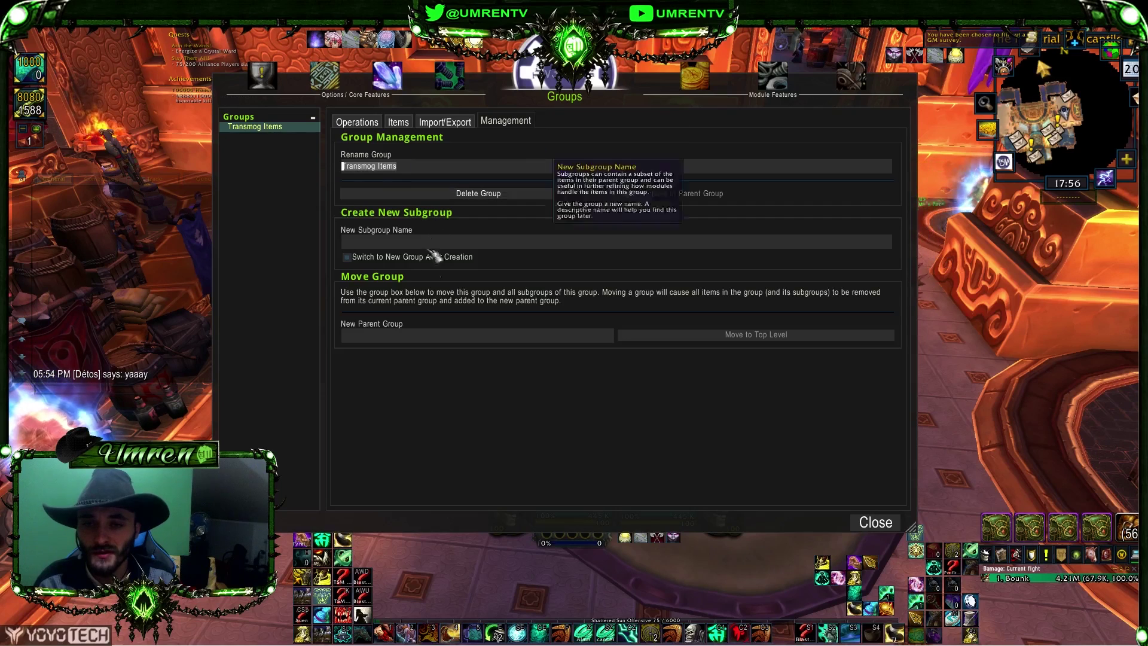
{"action": "left_click", "coordinate": [400, 244]}
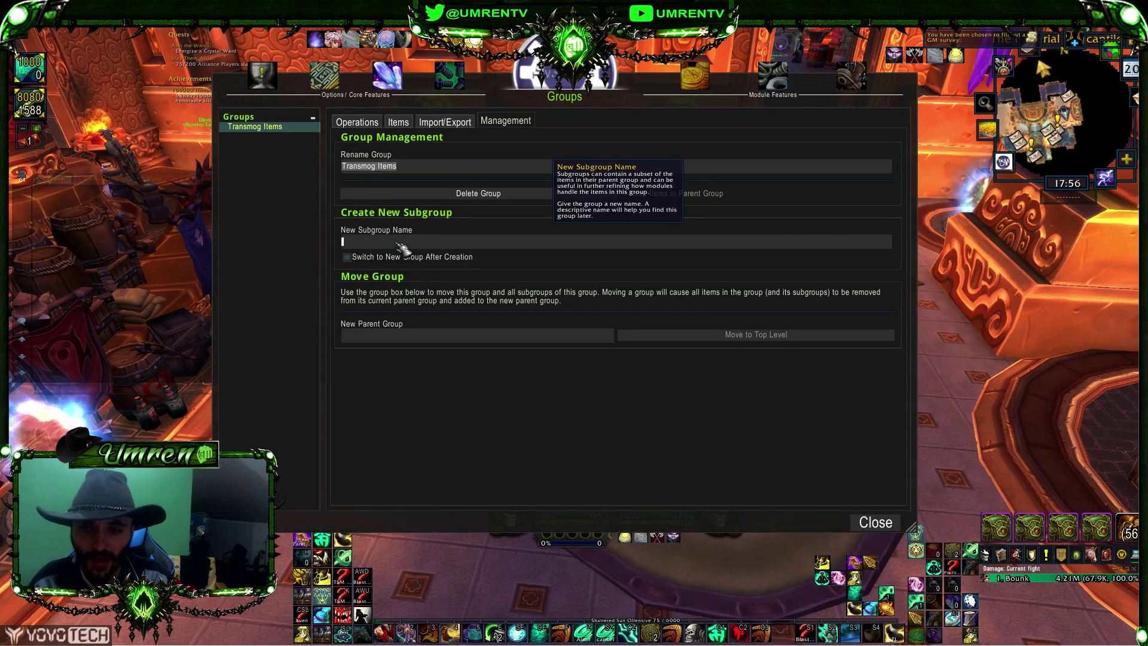
{"action": "type", "text": "0-300"}
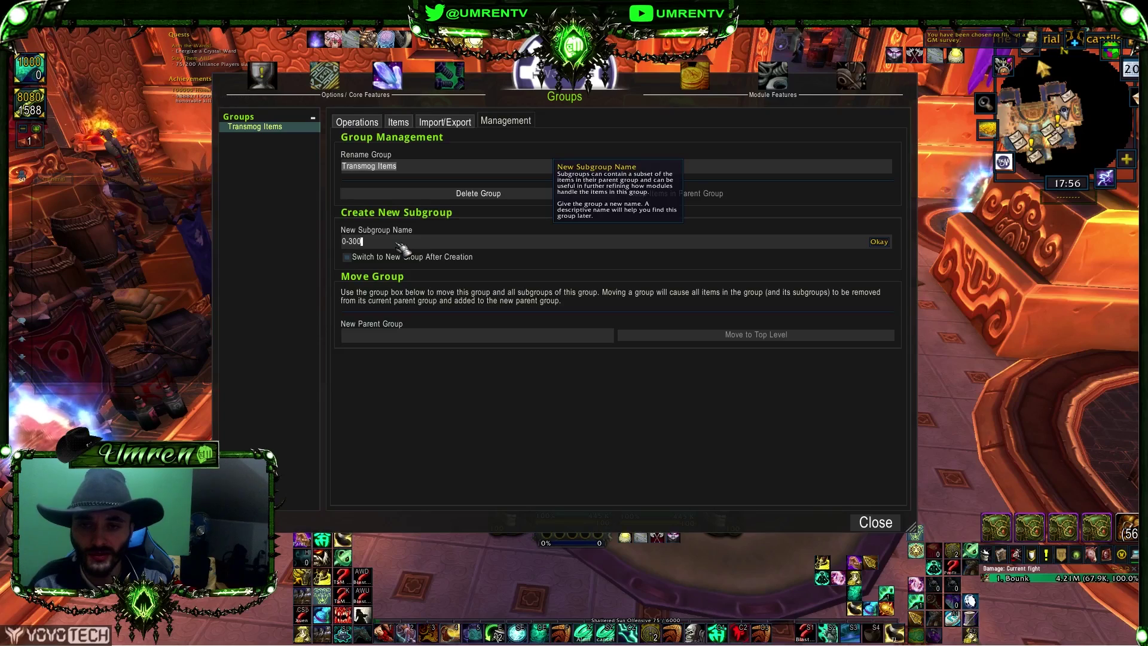
{"action": "type", "text": "g"}
{"action": "key", "text": "Return"}
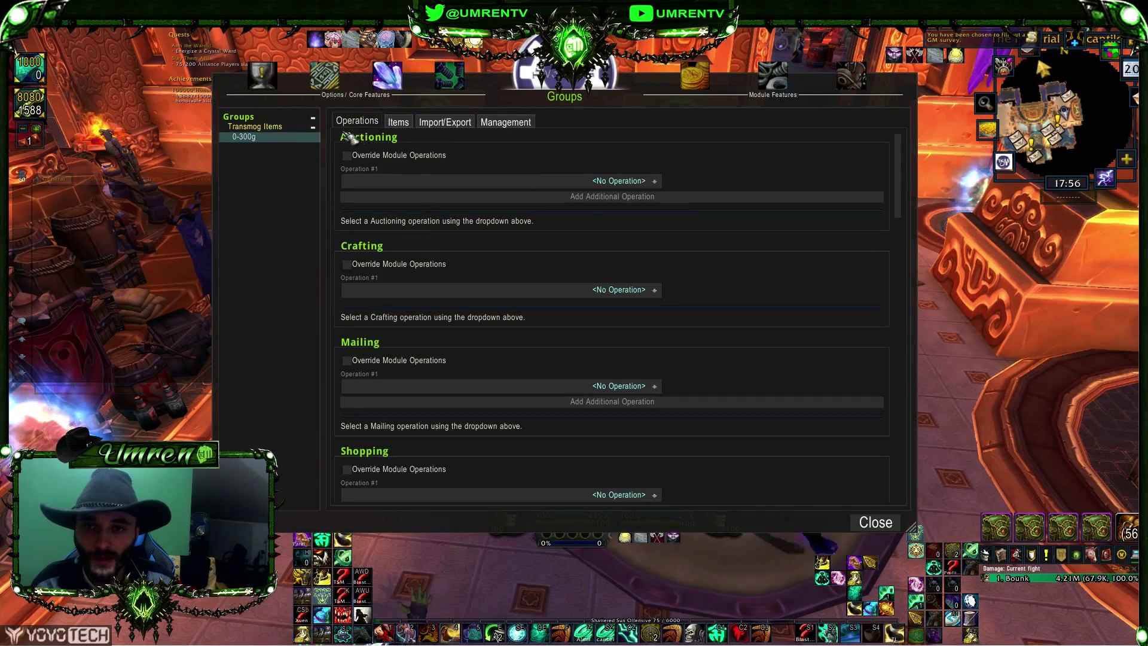
- Filter the 0-300g subgroup's item list by /0g/300g/ and select all matches
{"action": "left_click", "coordinate": [398, 122]}
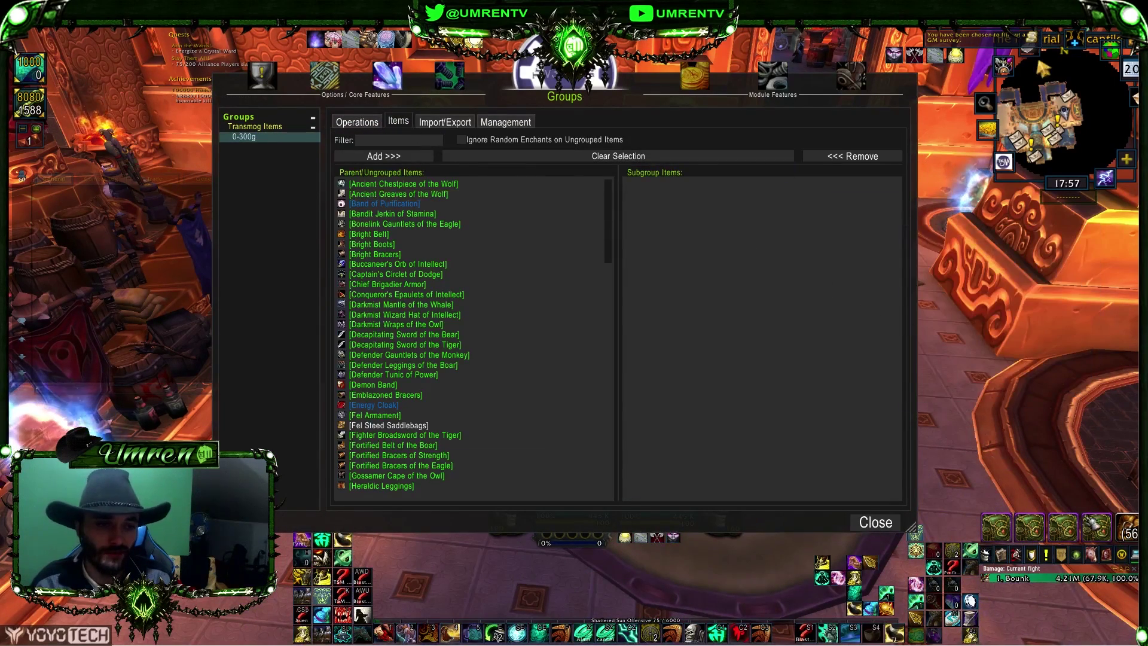
{"action": "key", "text": "b"}
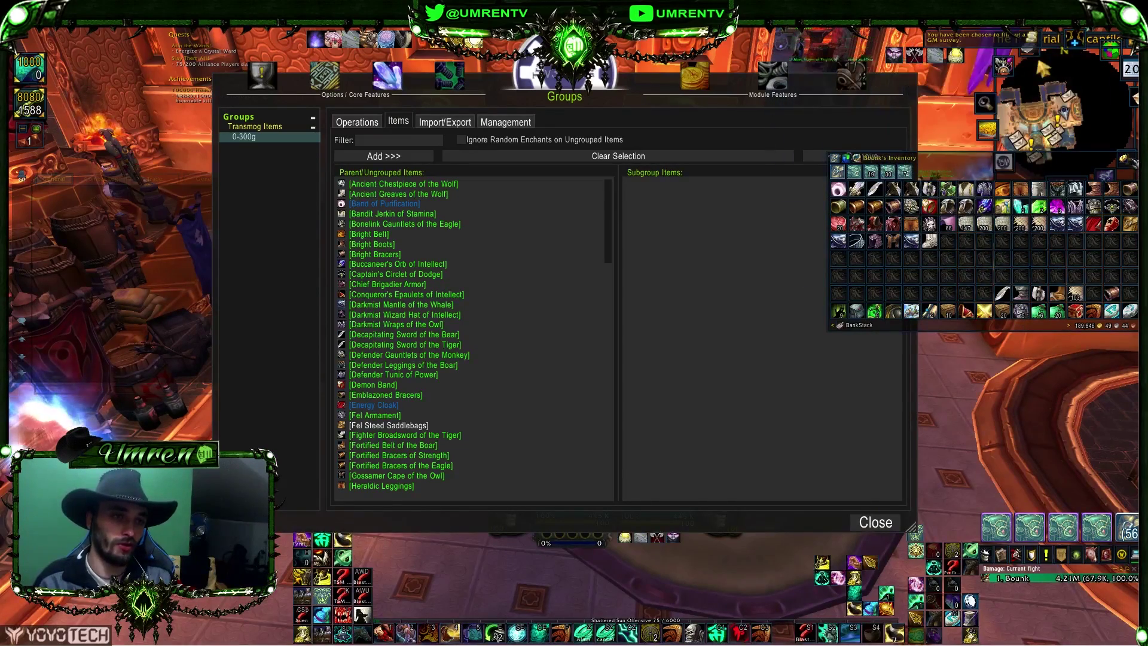
{"action": "key", "text": "b"}
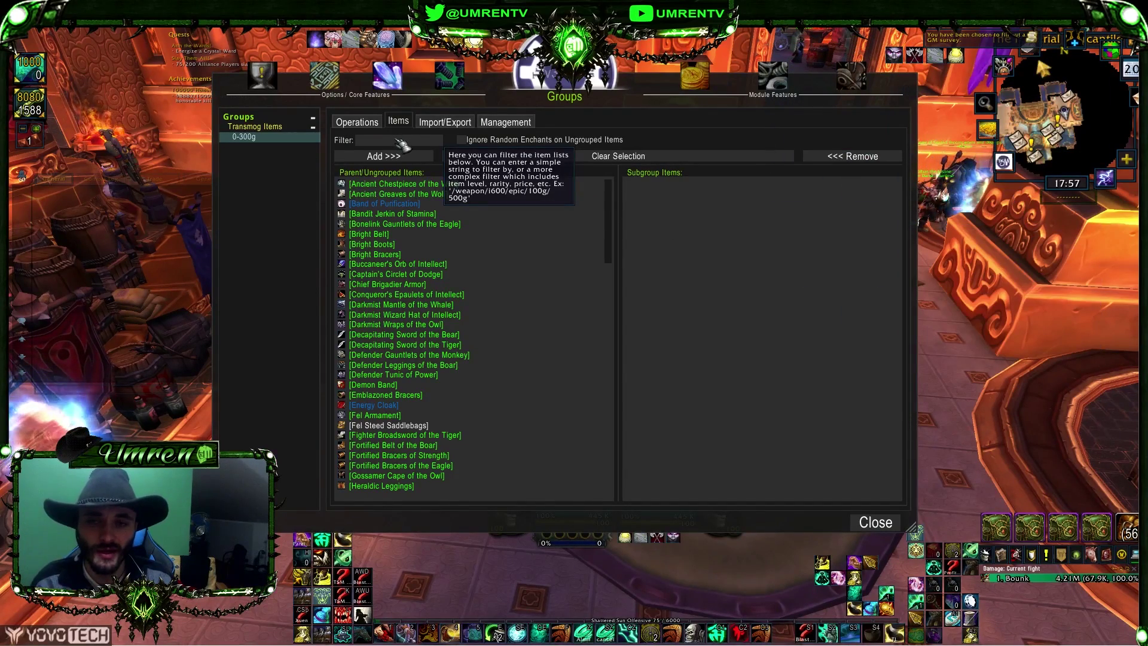
{"action": "left_click_drag", "start_coordinate": [609, 221], "coordinate": [622, 174]}
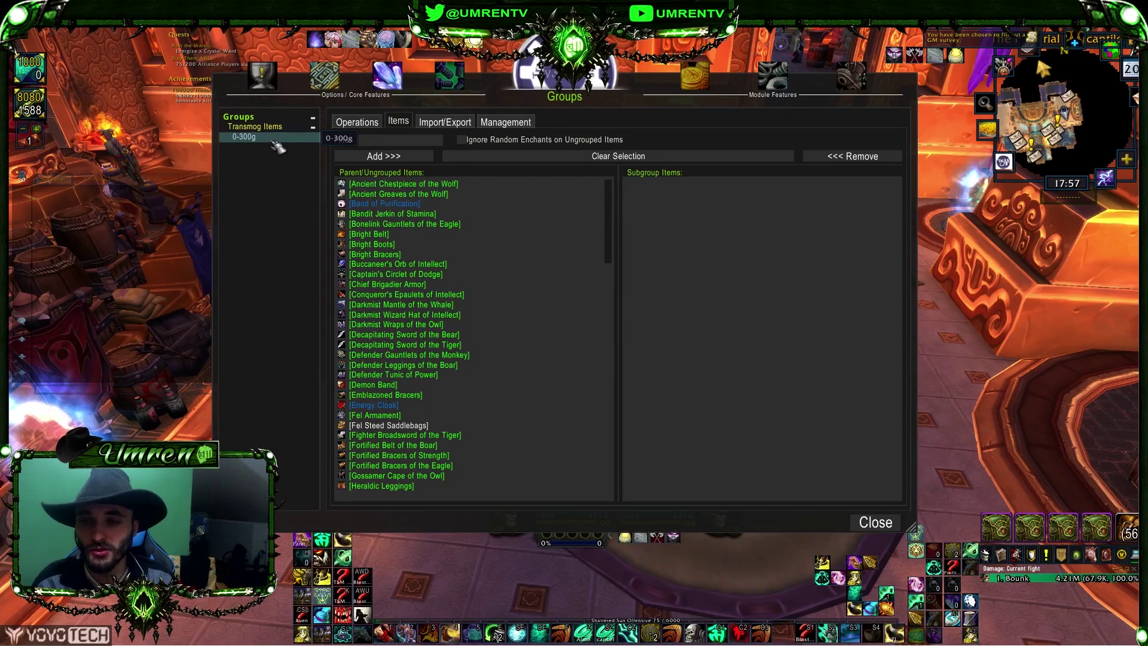
{"action": "left_click", "coordinate": [391, 140]}
{"action": "type", "text": "0"}
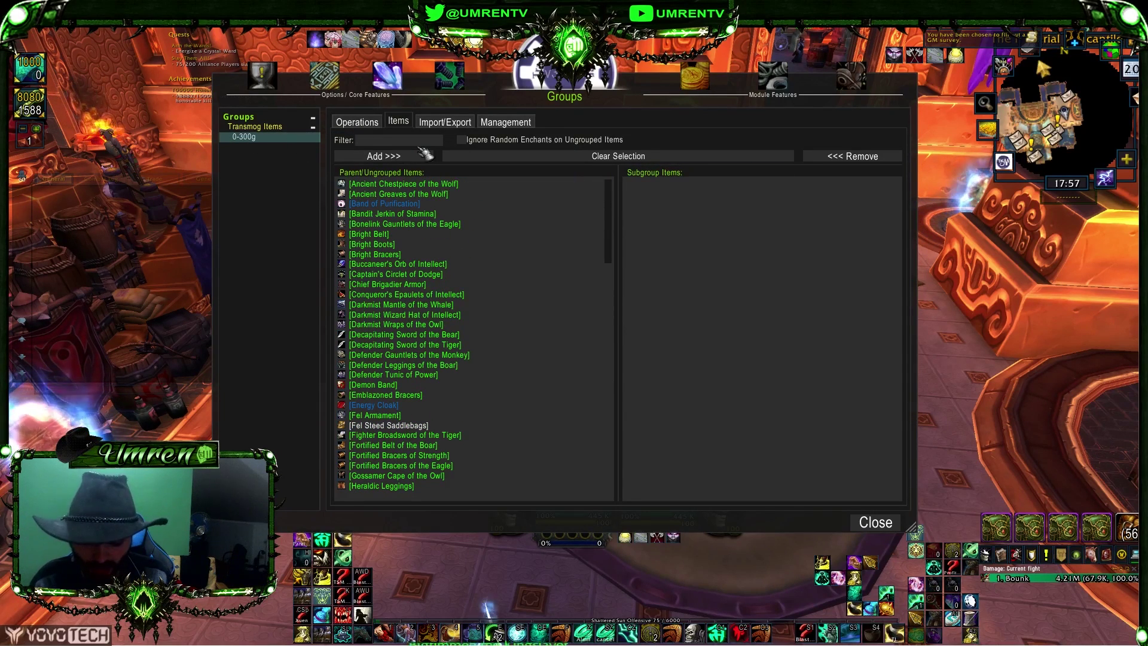
{"action": "key", "text": "BackSpace"}
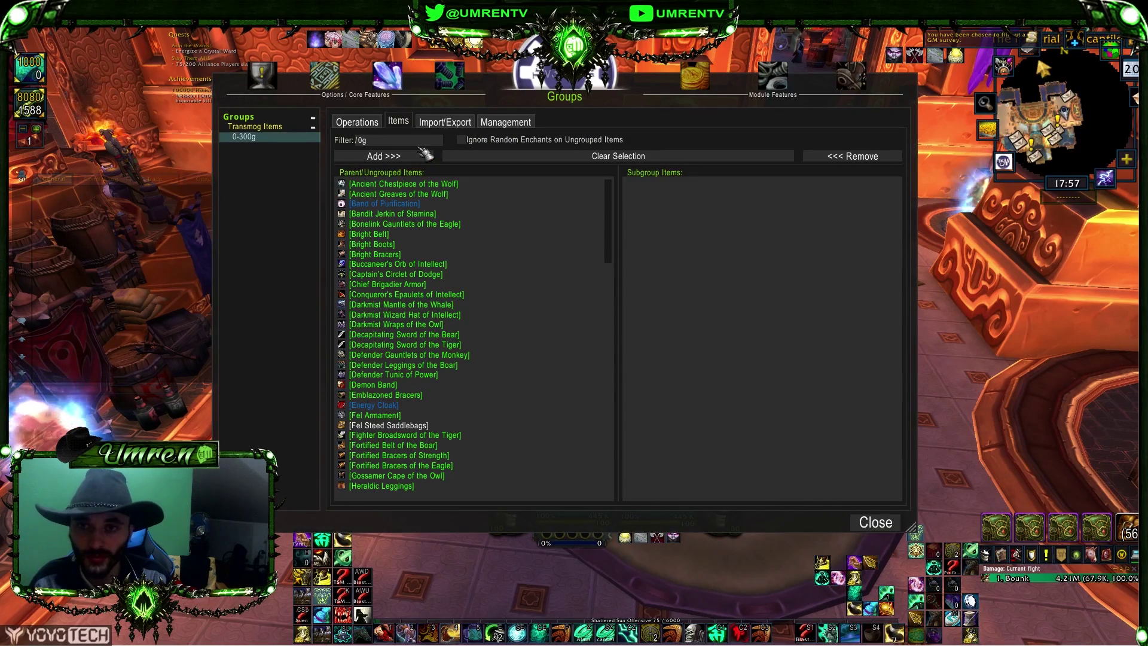
{"action": "type", "text": "/0g/300g"}
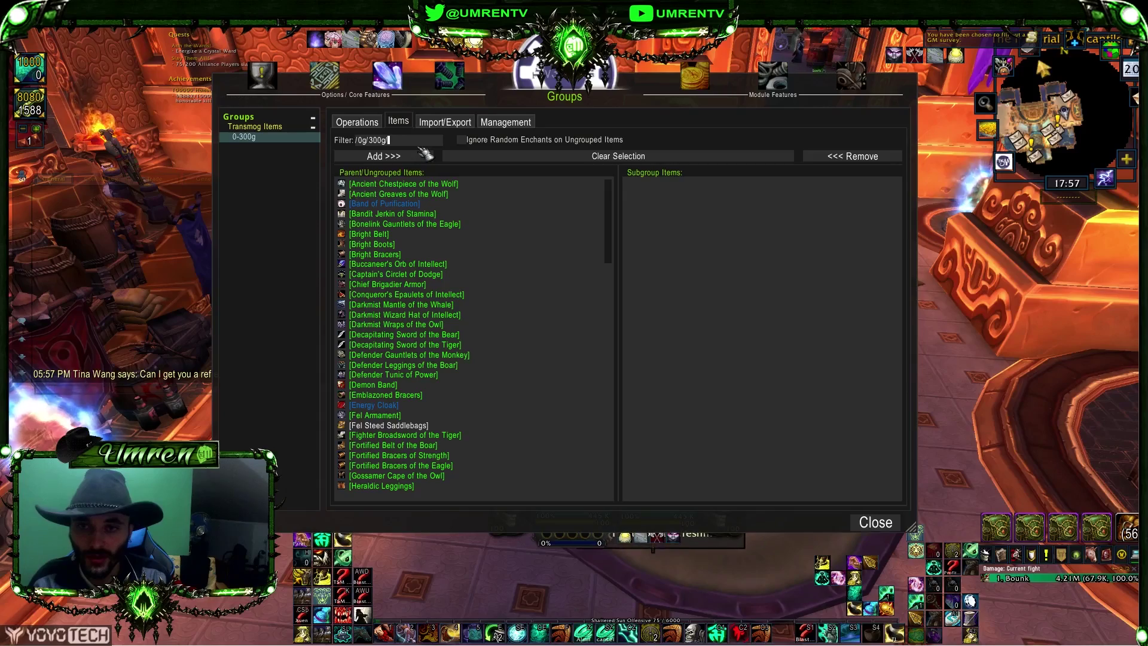
{"action": "type", "text": "/"}
{"action": "key", "text": "Return"}
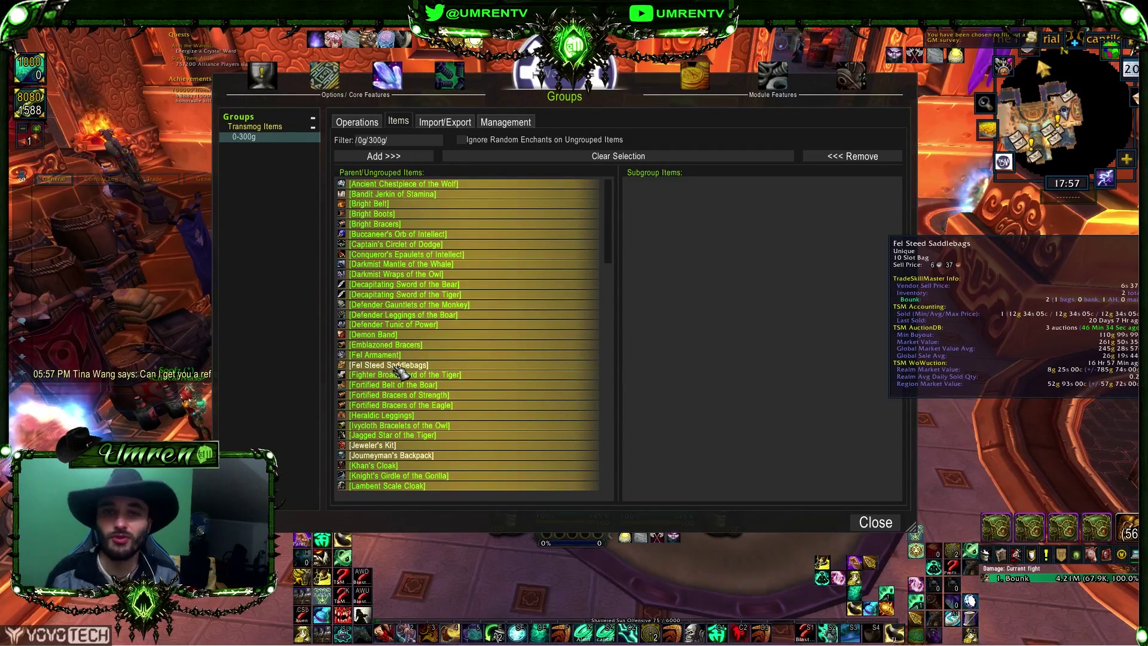
- Deselect Fel Steed Saddlebags, Jeweler's Kit, Journeyman's Backpack and Wool Cloth, then add the rest
{"action": "left_click", "coordinate": [395, 366]}
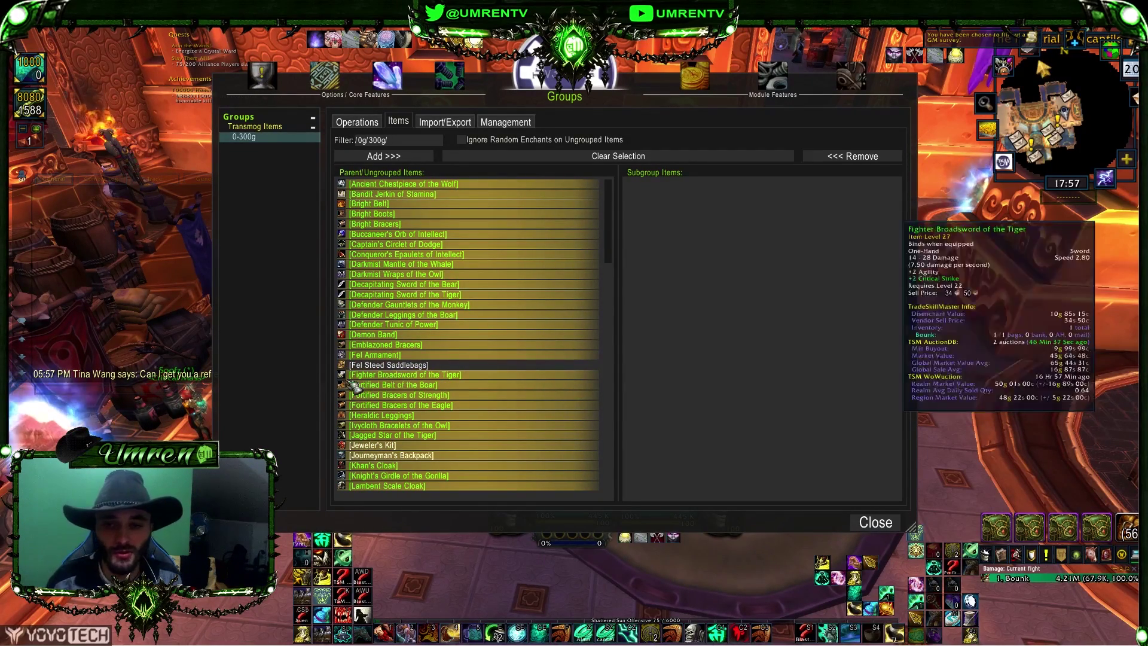
{"action": "left_click", "coordinate": [379, 445]}
{"action": "left_click", "coordinate": [383, 456]}
{"action": "left_click_drag", "start_coordinate": [609, 248], "coordinate": [605, 462]}
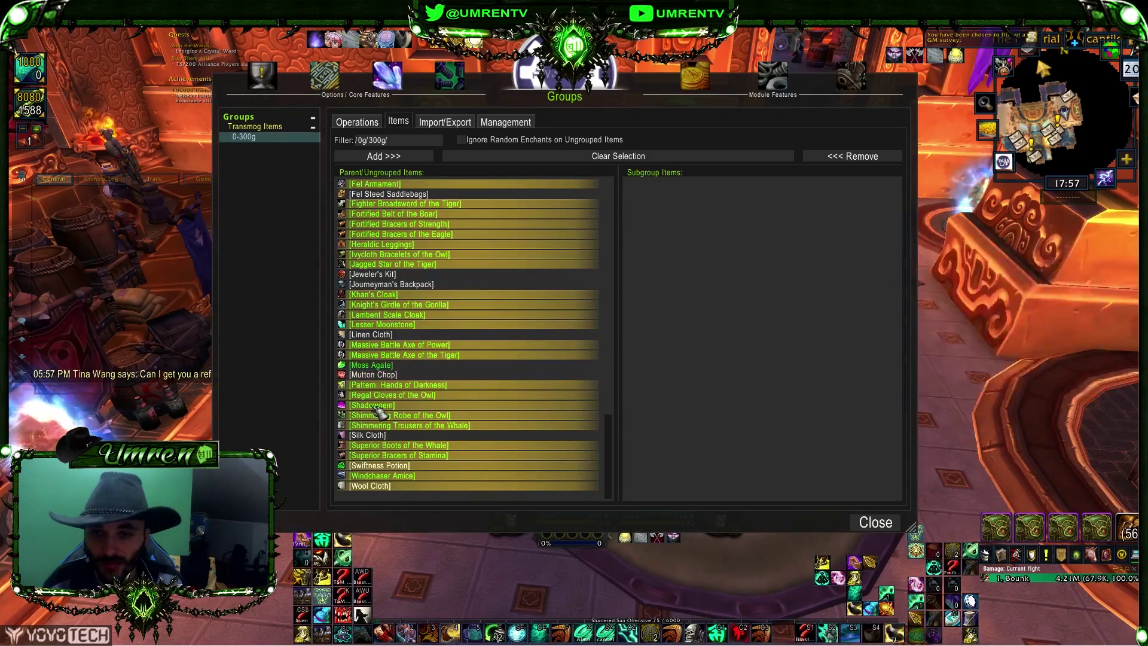
{"action": "left_click", "coordinate": [394, 486]}
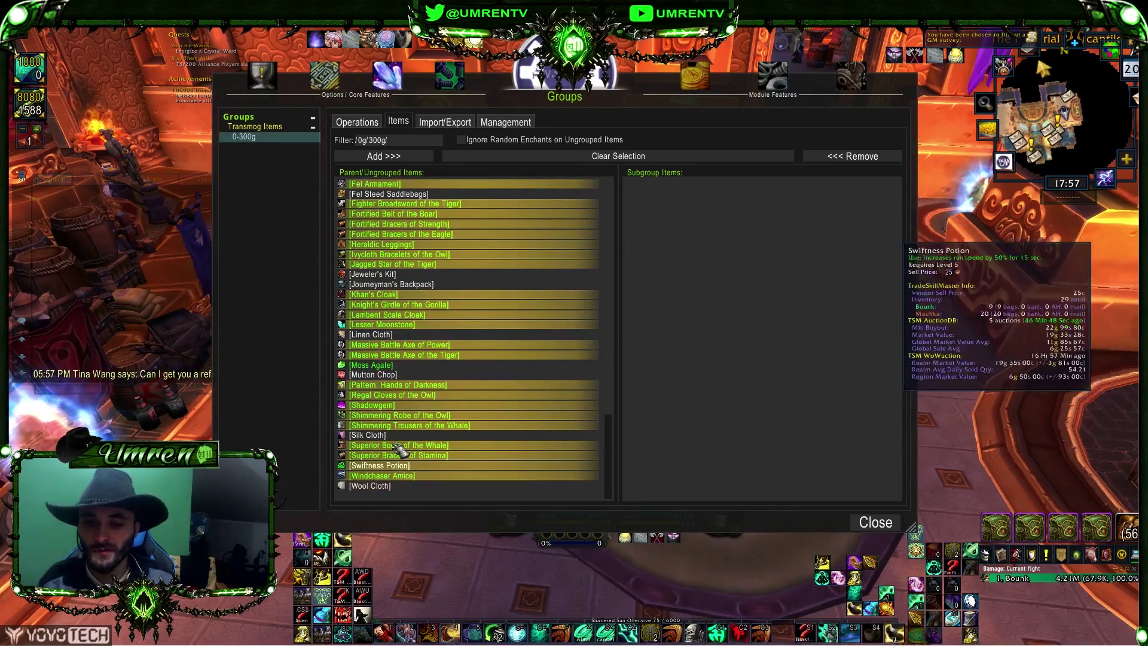
{"action": "left_click", "coordinate": [386, 157]}
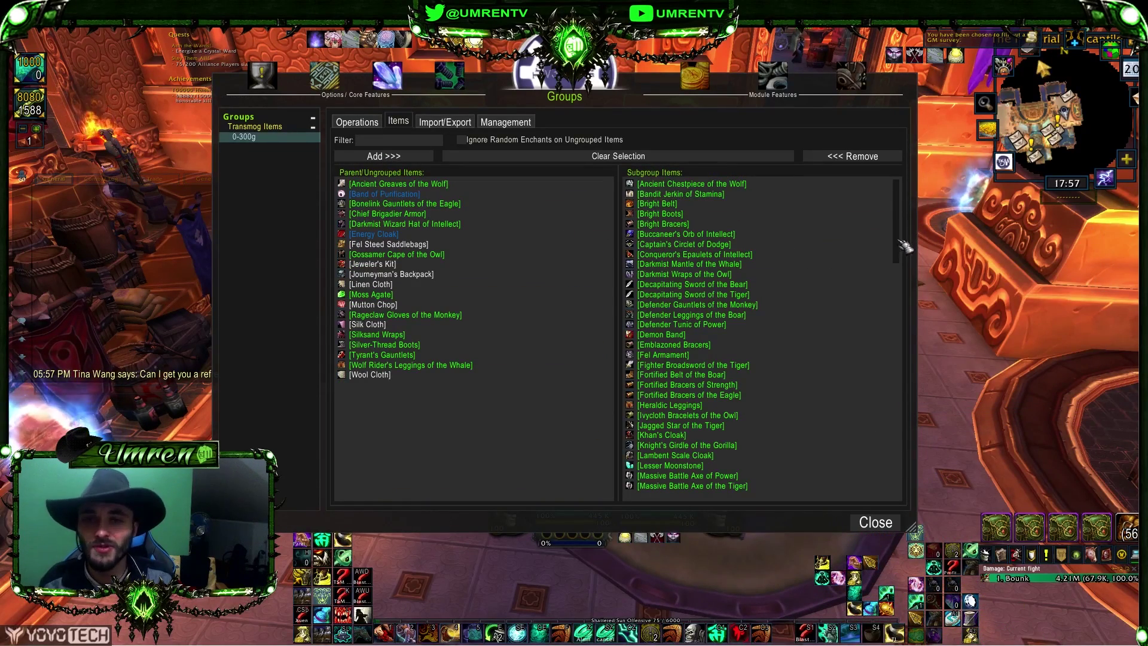
{"action": "left_click_drag", "start_coordinate": [902, 242], "coordinate": [897, 449]}
{"action": "left_click", "coordinate": [375, 187]}
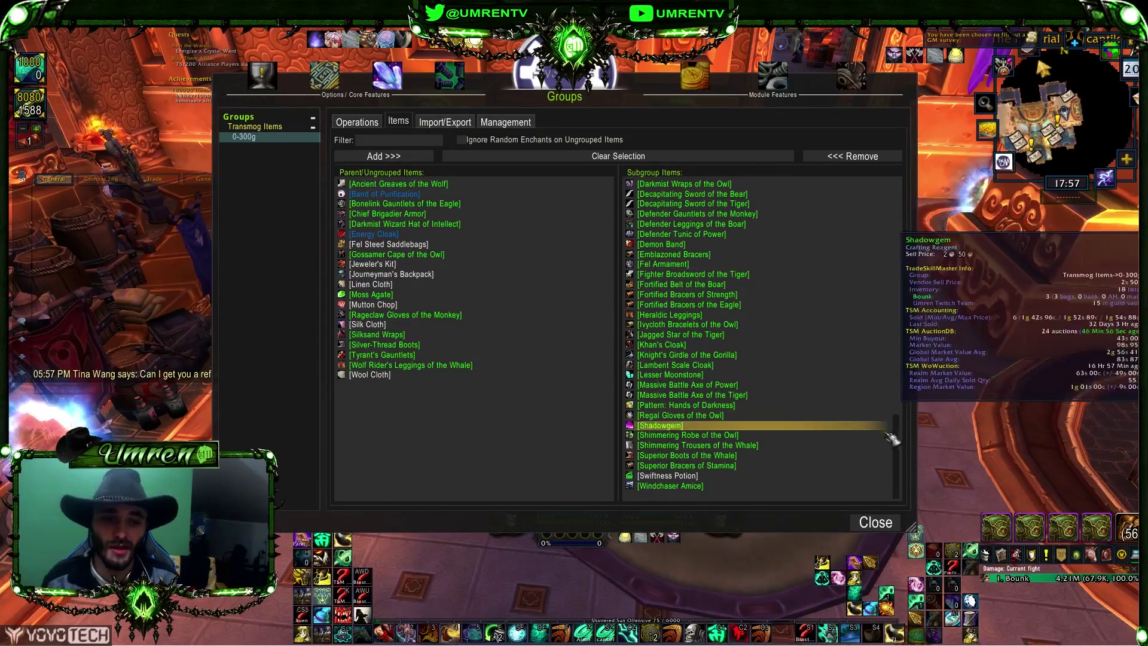
{"action": "scroll", "coordinate": [884, 418], "scroll_direction": "up", "scroll_amount": 2}
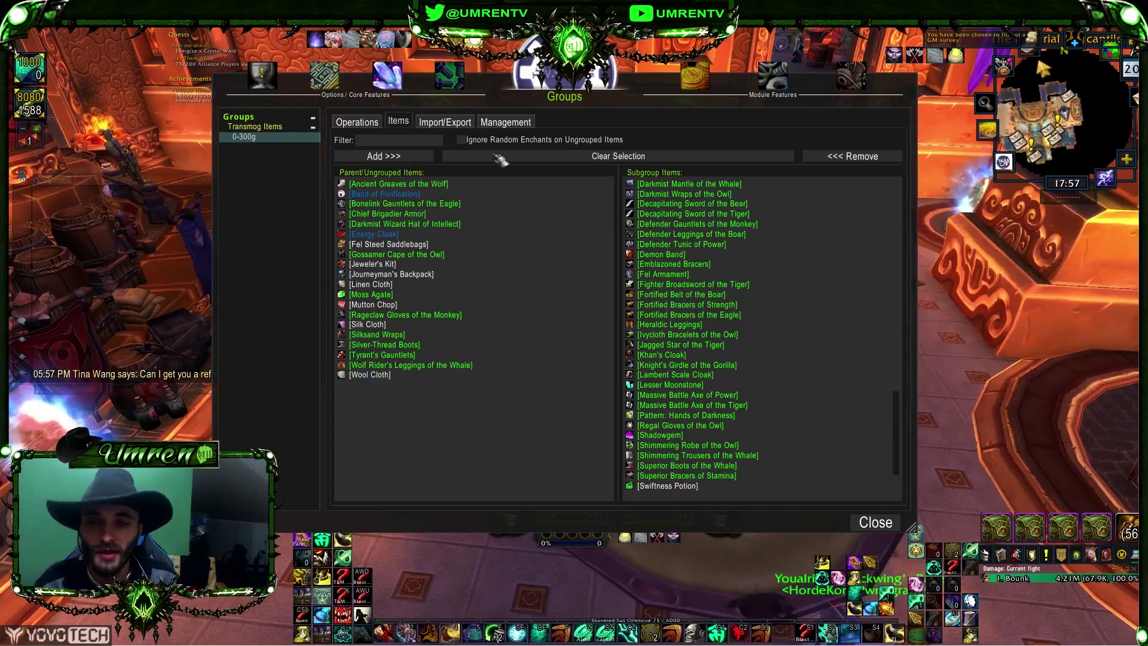
{"action": "left_click_drag", "start_coordinate": [903, 413], "coordinate": [910, 181]}
{"action": "left_click", "coordinate": [379, 140]}
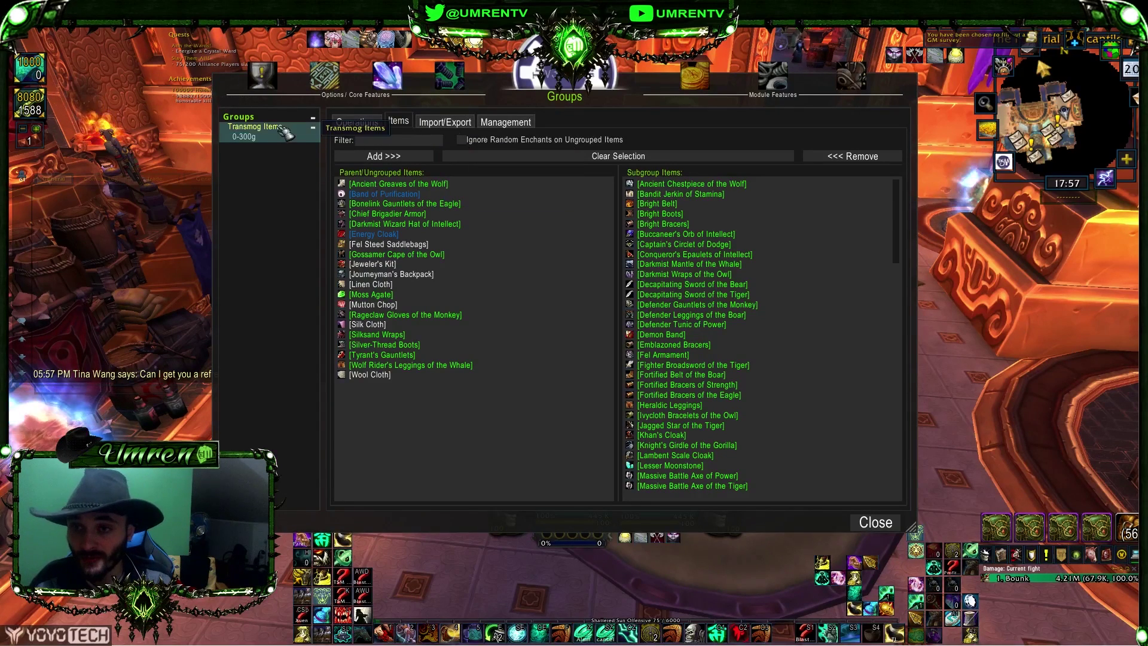
- Create a second subgroup named '300g-1000g' under Transmog Items
{"action": "left_click", "coordinate": [254, 126]}
{"action": "left_click", "coordinate": [505, 122]}
{"action": "left_click", "coordinate": [417, 240]}
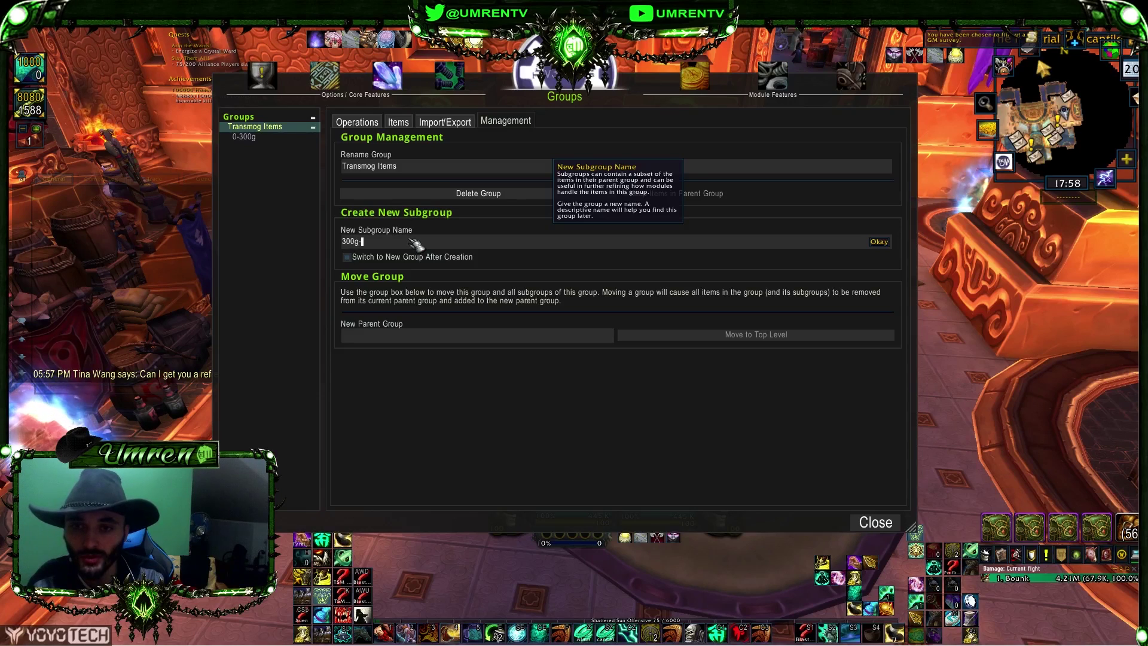
{"action": "key", "text": "BackSpace"}
{"action": "key", "text": "BackSpace"}
{"action": "key", "text": "BackSpace"}
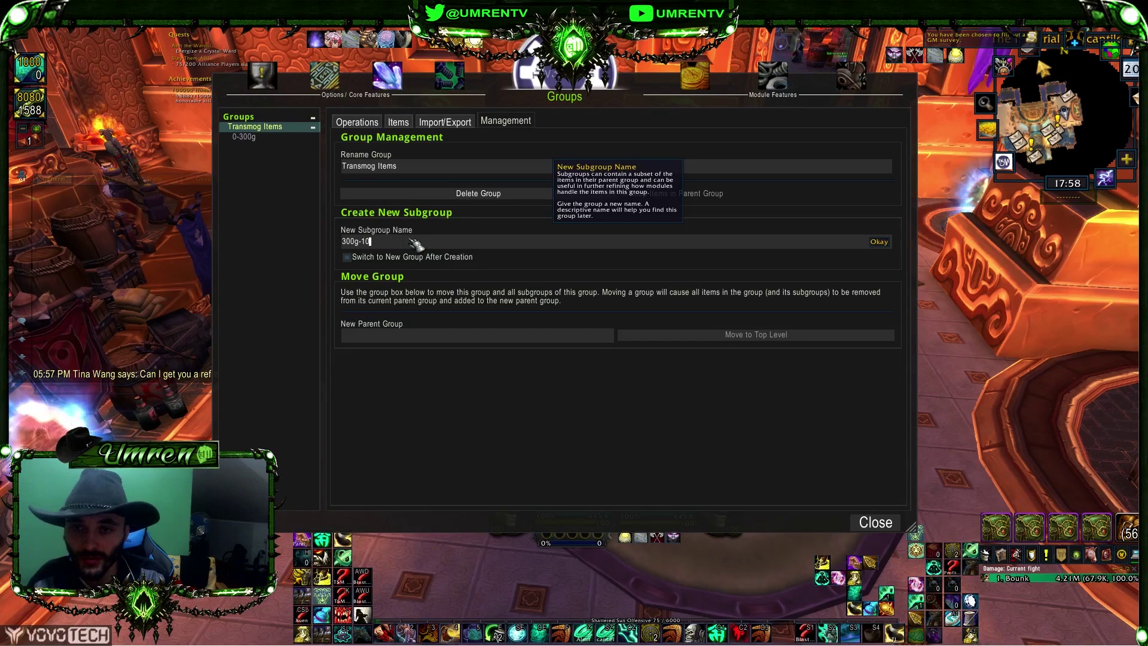
{"action": "type", "text": "00g"}
{"action": "key", "text": "Return"}
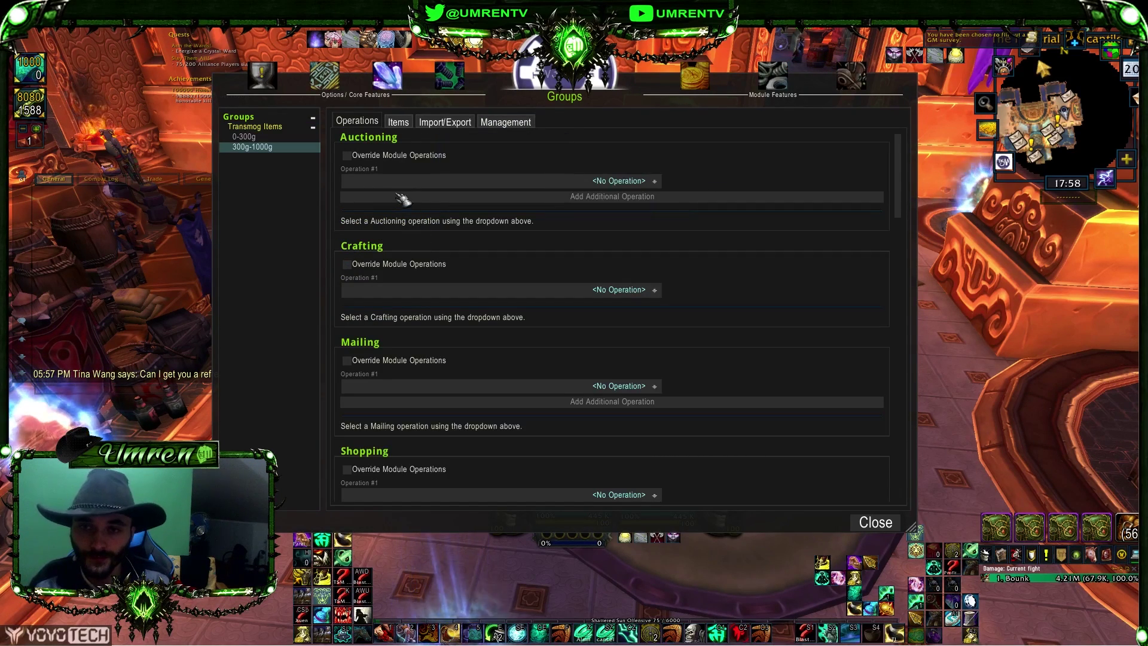
- Filter items by /300g/1000g/ and add the 11 matches to 300g-1000g
{"action": "left_click", "coordinate": [398, 121]}
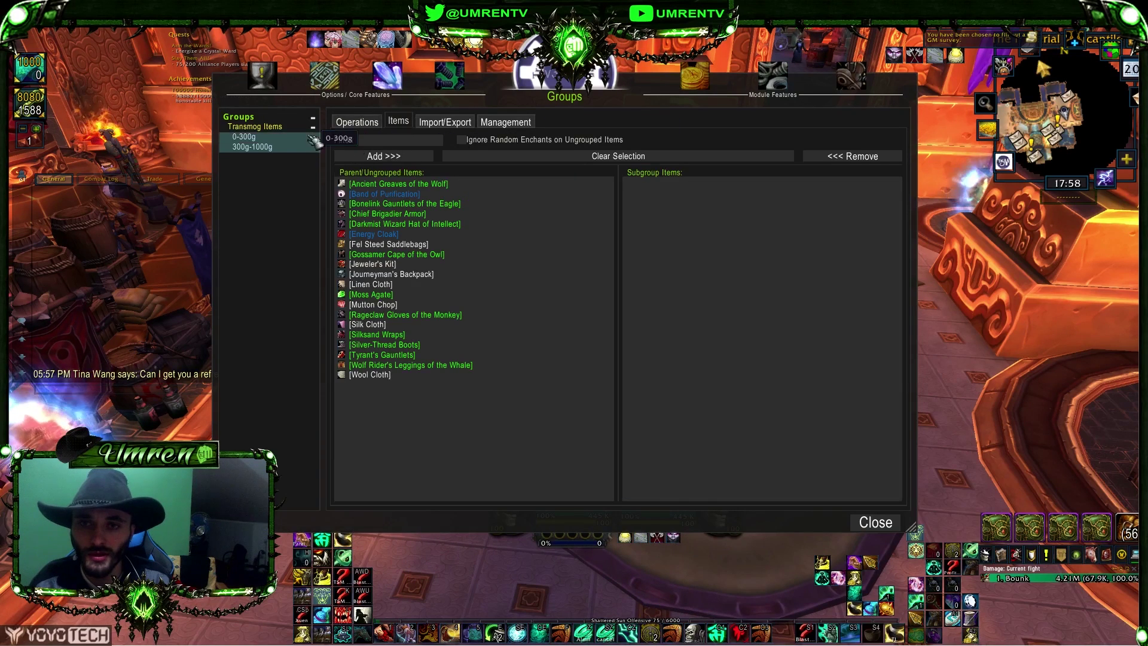
{"action": "left_click", "coordinate": [394, 141]}
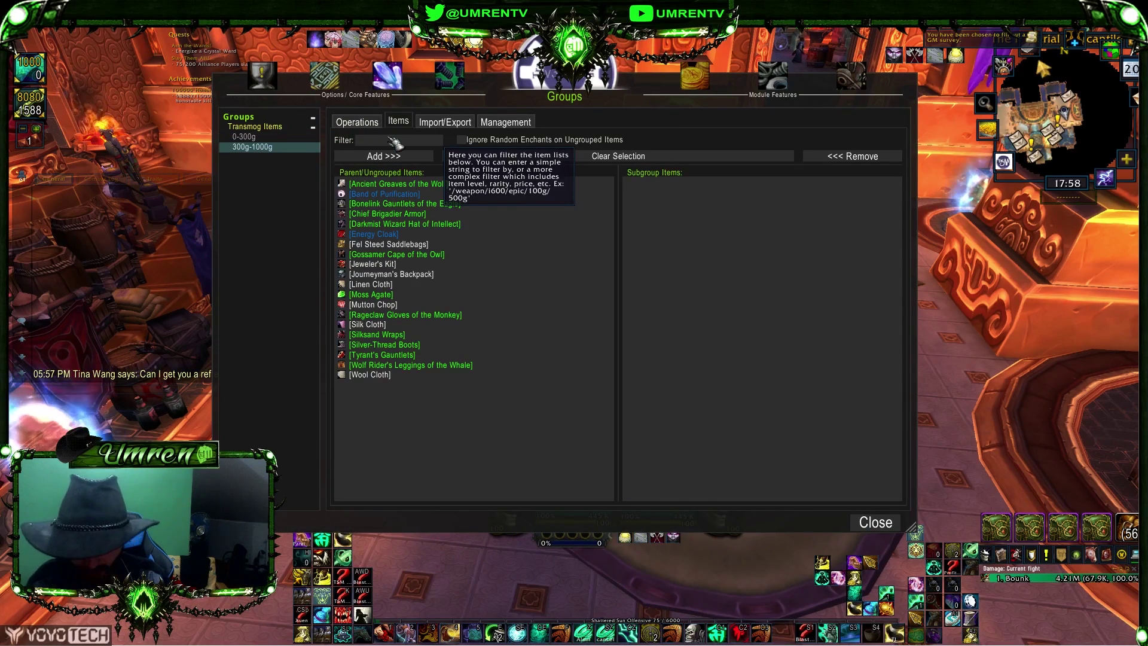
{"action": "type", "text": "/300g"}
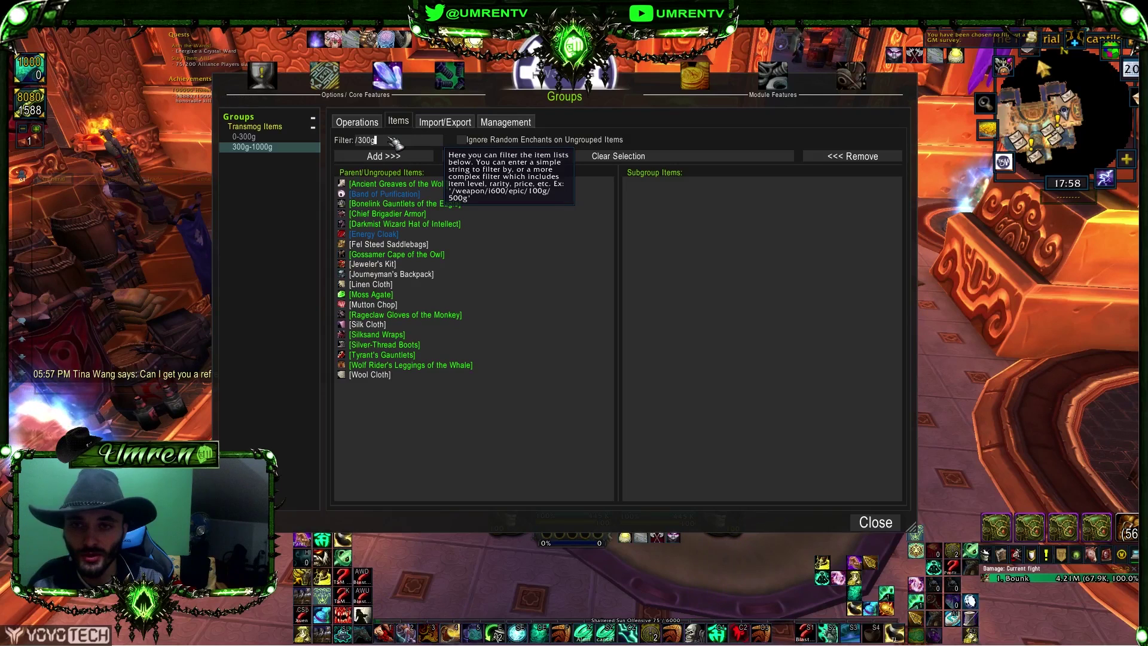
{"action": "type", "text": "/1000g/"}
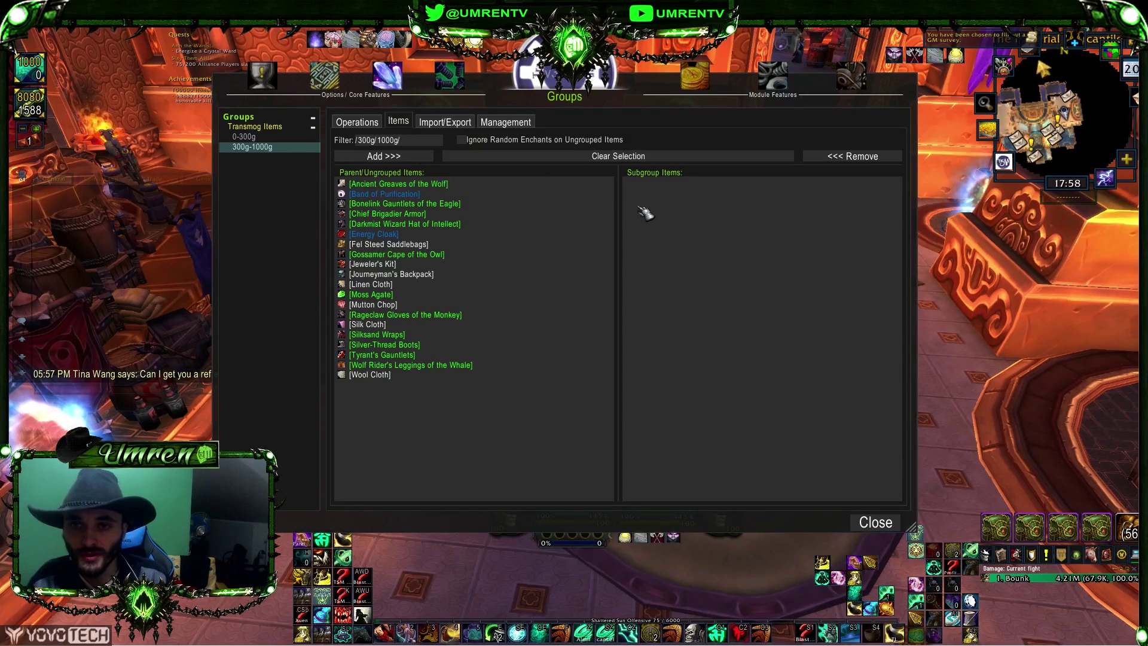
{"action": "key", "text": "Return"}
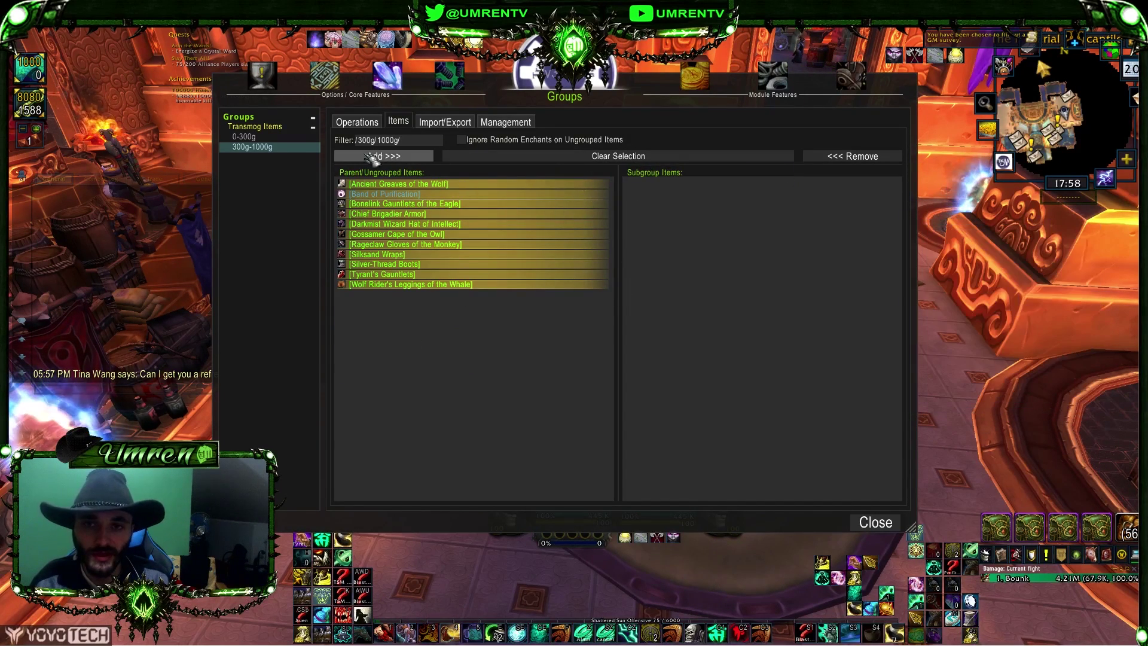
{"action": "left_click", "coordinate": [406, 157]}
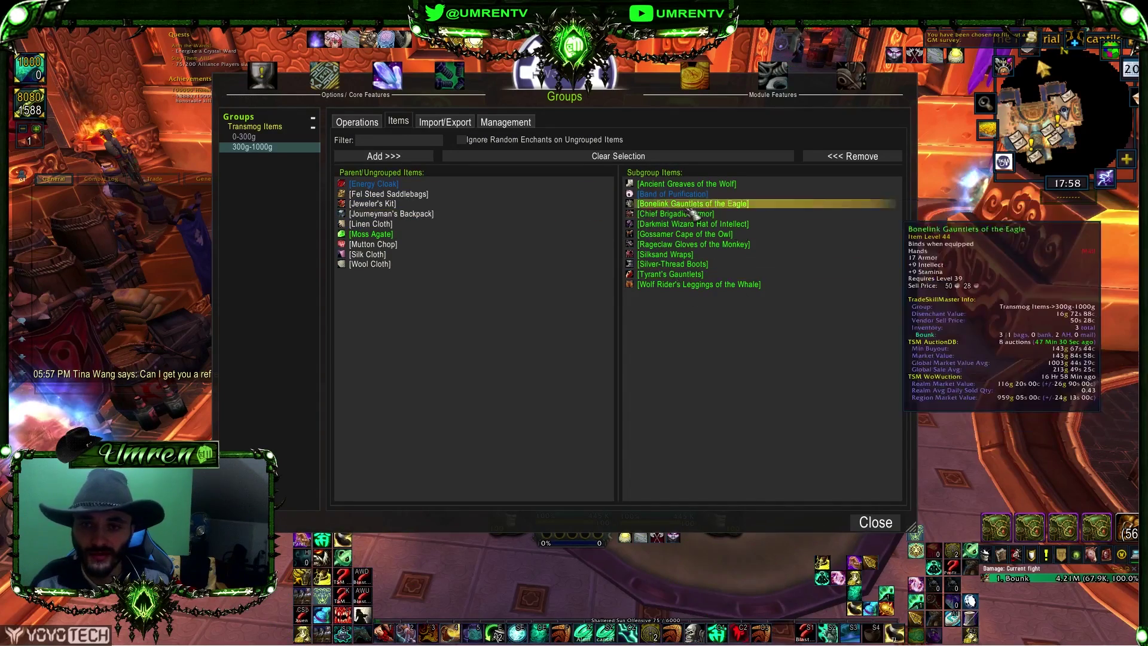
- Create a third subgroup named '1000g-10000g' under Transmog Items
{"action": "left_click", "coordinate": [281, 127]}
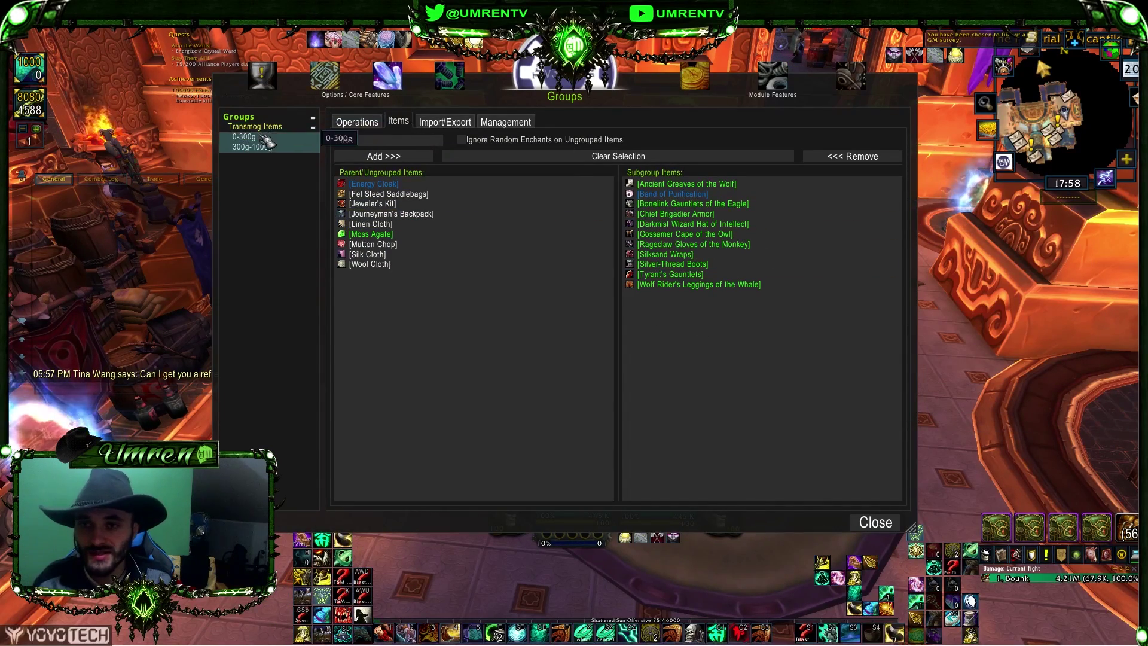
{"action": "left_click", "coordinate": [505, 122]}
{"action": "left_click", "coordinate": [421, 241]}
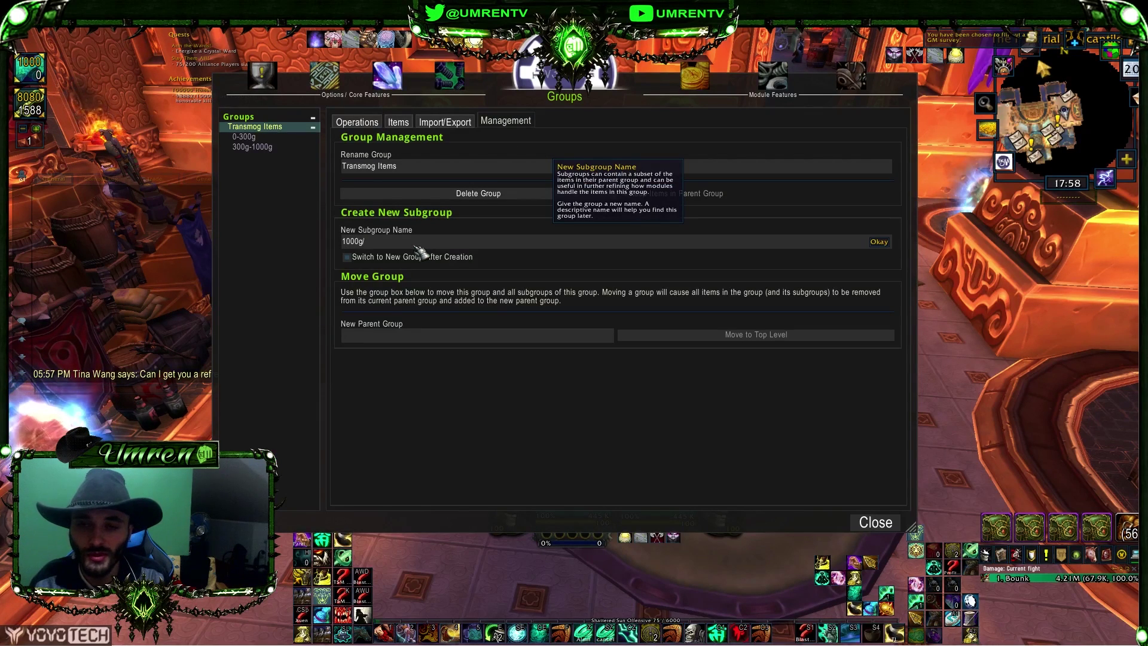
{"action": "type", "text": "1000g-10000g"}
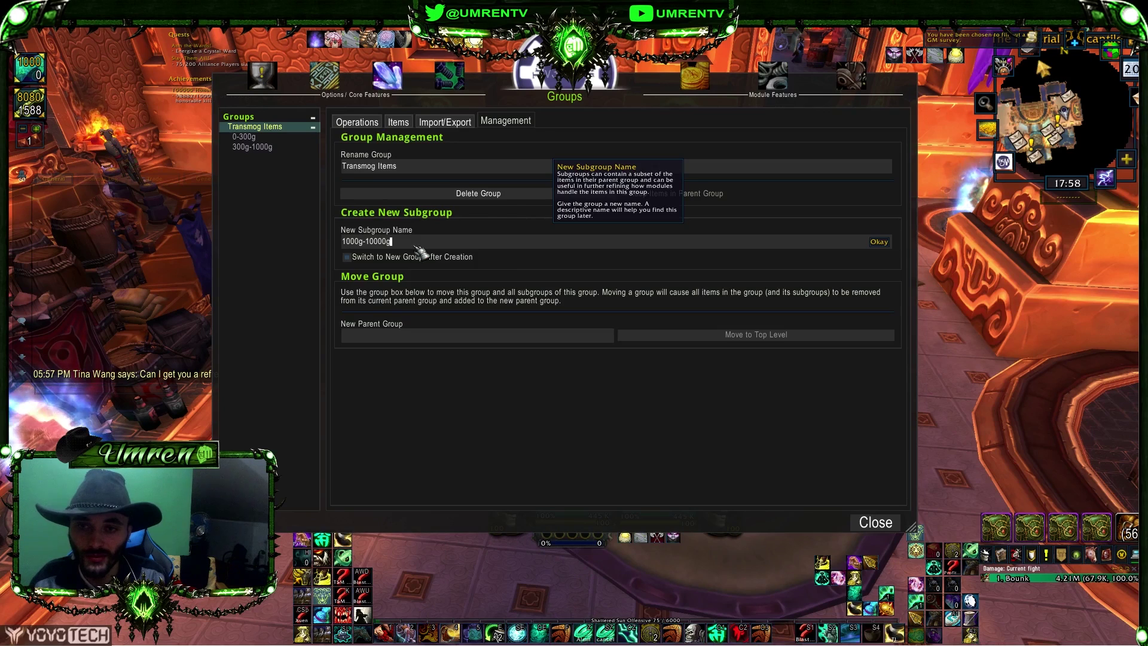
{"action": "key", "text": "Return"}
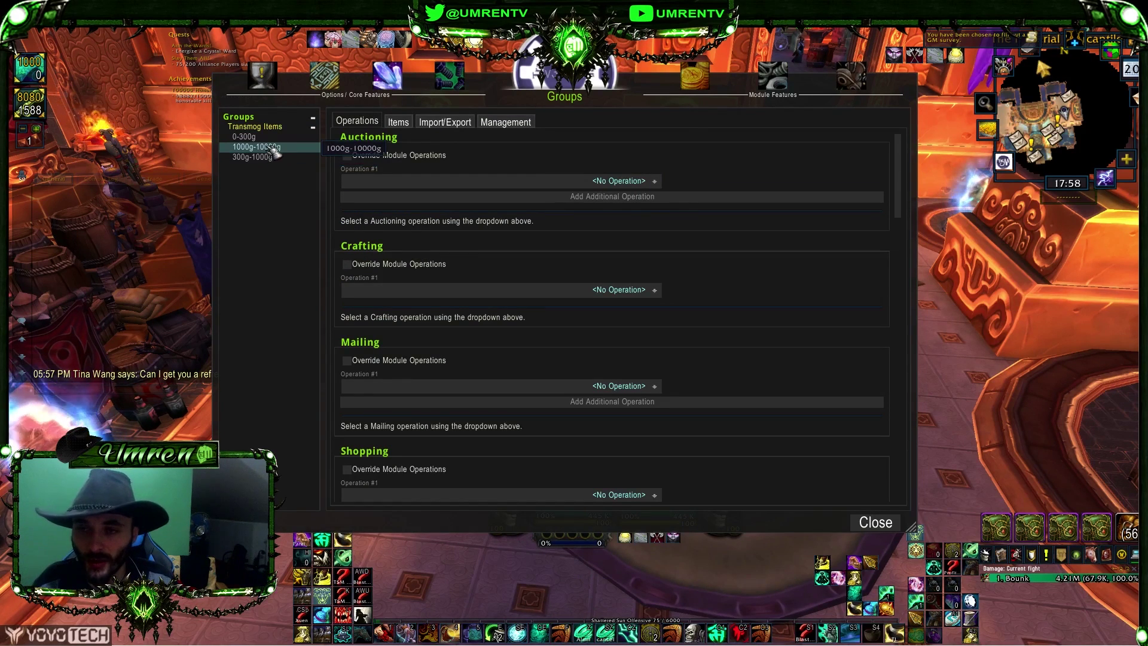
- Rename the first two subgroups to '1. 0-300g' and '2. 300g-1000g'
{"action": "left_click", "coordinate": [244, 136]}
{"action": "left_click", "coordinate": [505, 121]}
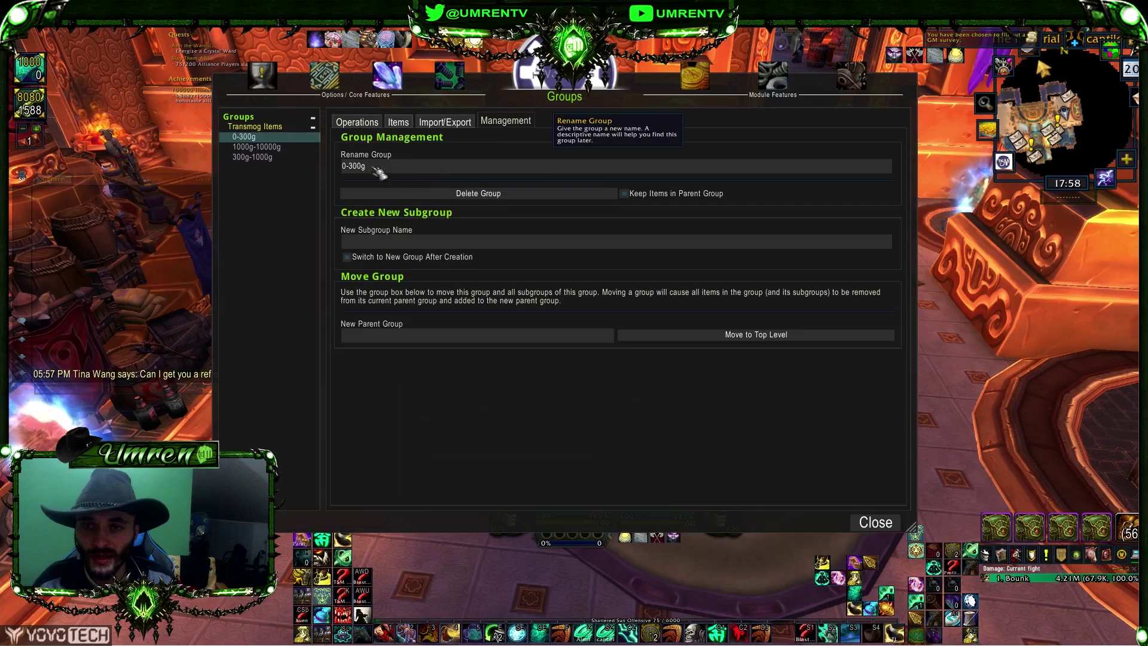
{"action": "left_click", "coordinate": [344, 166]}
{"action": "type", "text": "1."}
{"action": "key", "text": "Return"}
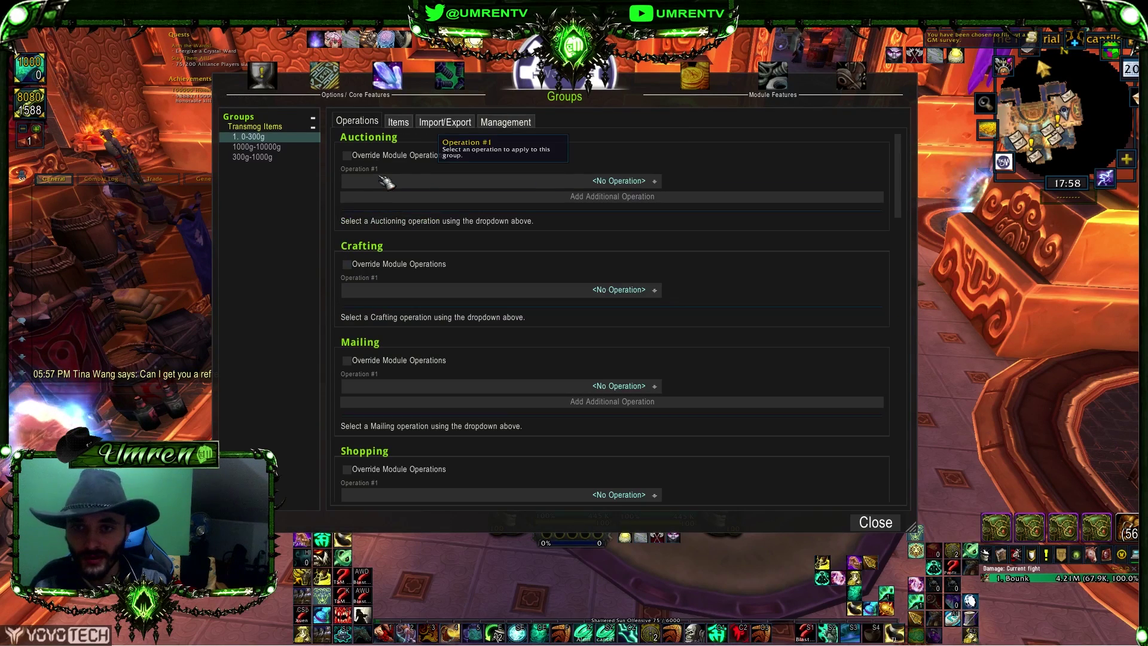
{"action": "left_click", "coordinate": [260, 158]}
{"action": "left_click", "coordinate": [505, 122]}
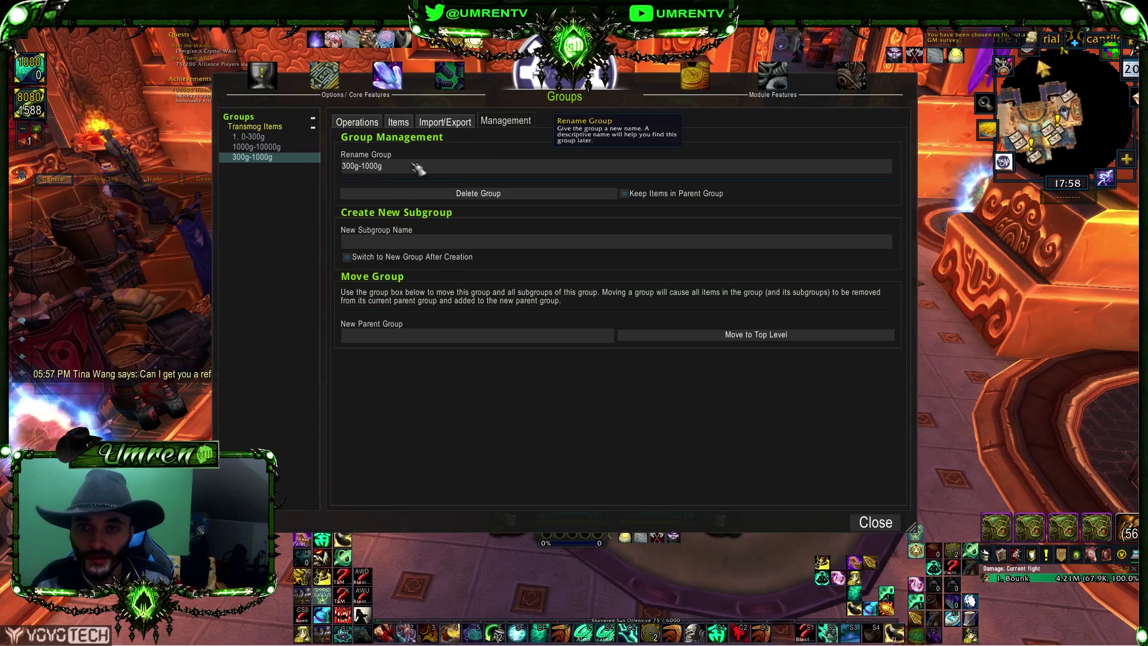
{"action": "left_click", "coordinate": [344, 168]}
{"action": "type", "text": "2."}
{"action": "key", "text": "Return"}
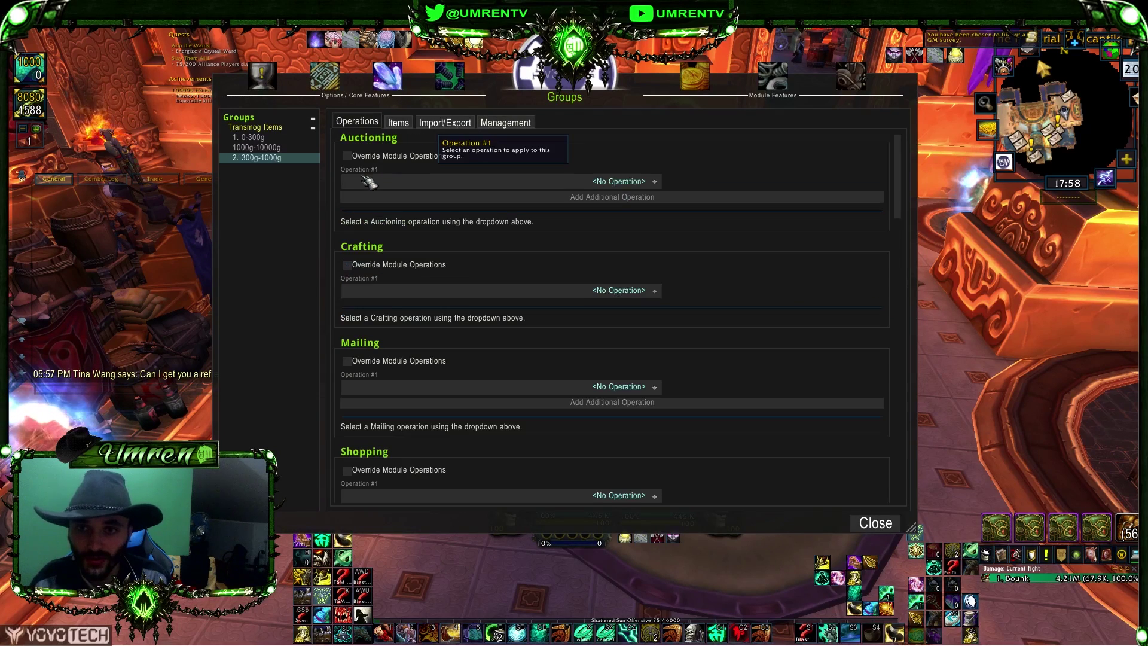
- Rename the third subgroup to '3. 1000g-10000g' and check its management settings
{"action": "left_click", "coordinate": [257, 147]}
{"action": "left_click", "coordinate": [506, 121]}
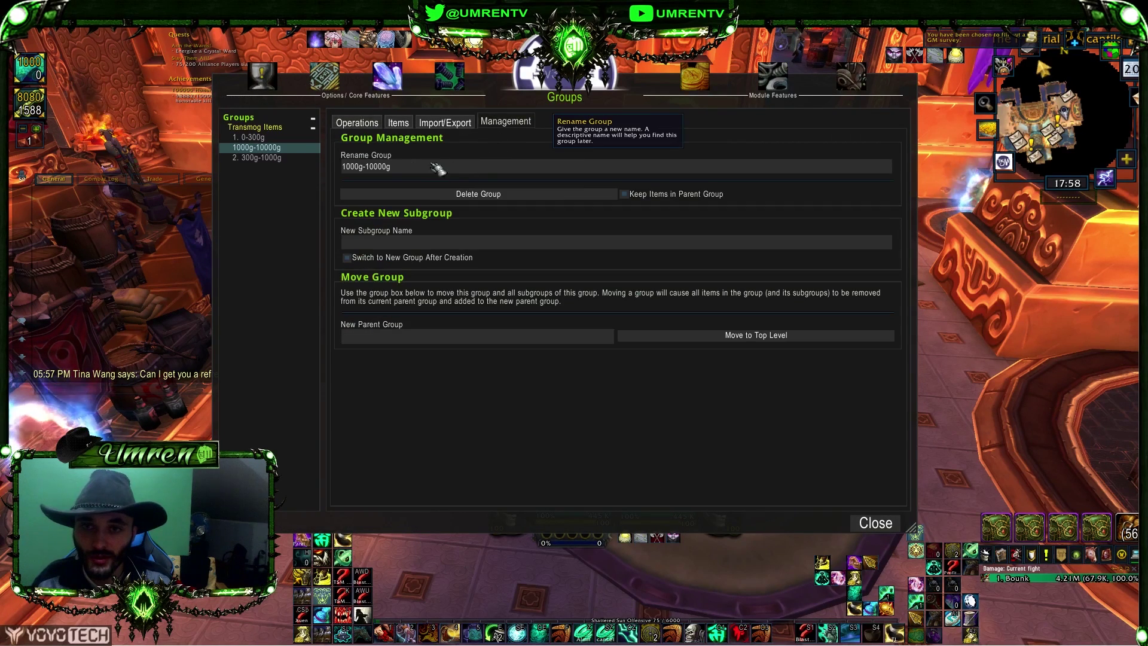
{"action": "left_click", "coordinate": [352, 169]}
{"action": "type", "text": "3."}
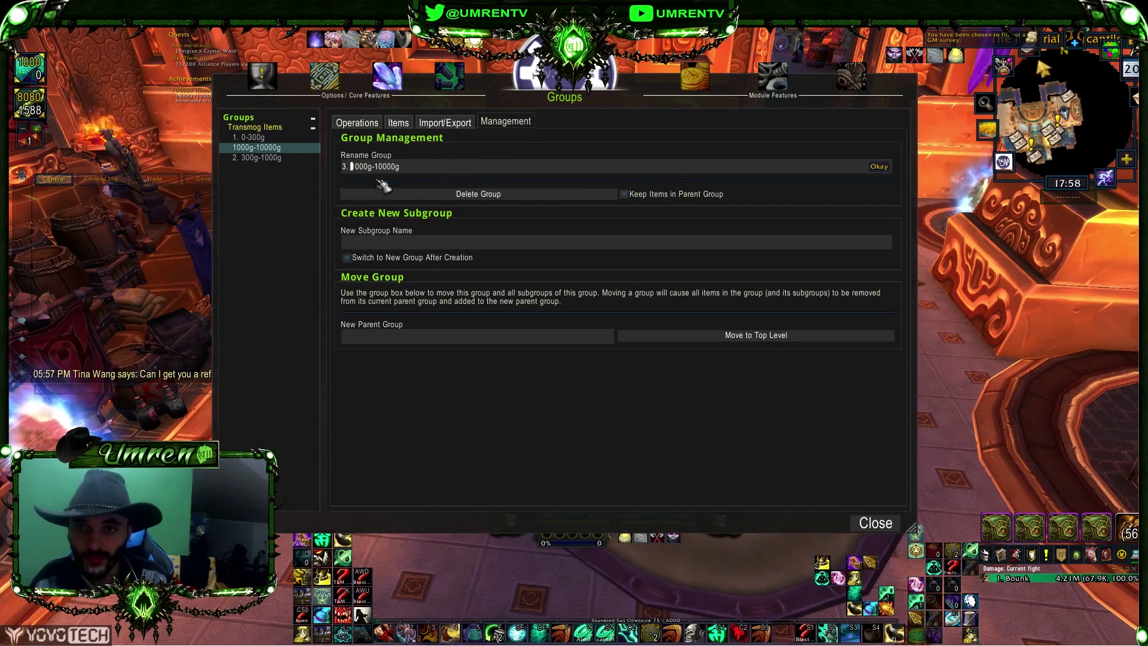
{"action": "key", "text": "Return"}
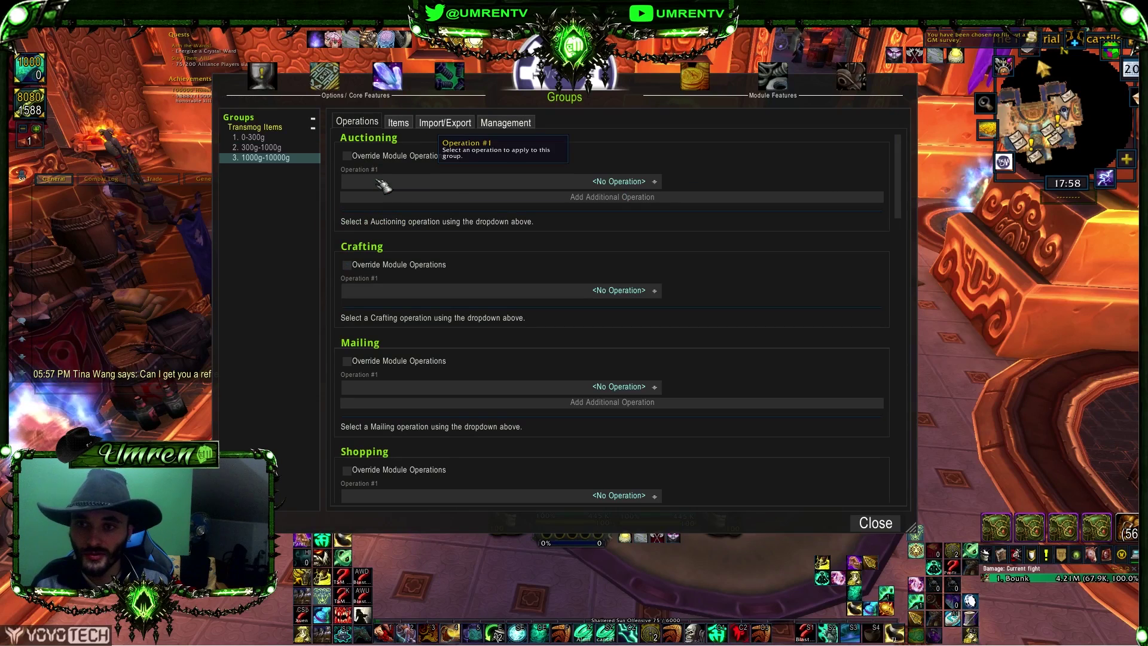
{"action": "left_click", "coordinate": [266, 159]}
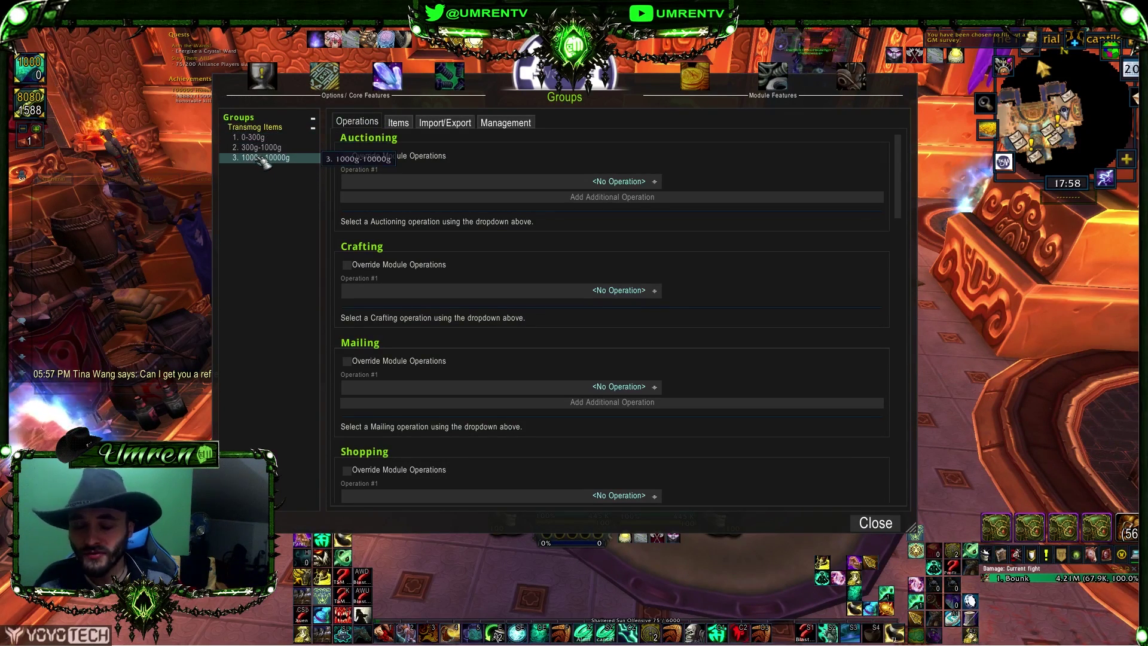
{"action": "left_click", "coordinate": [505, 122]}
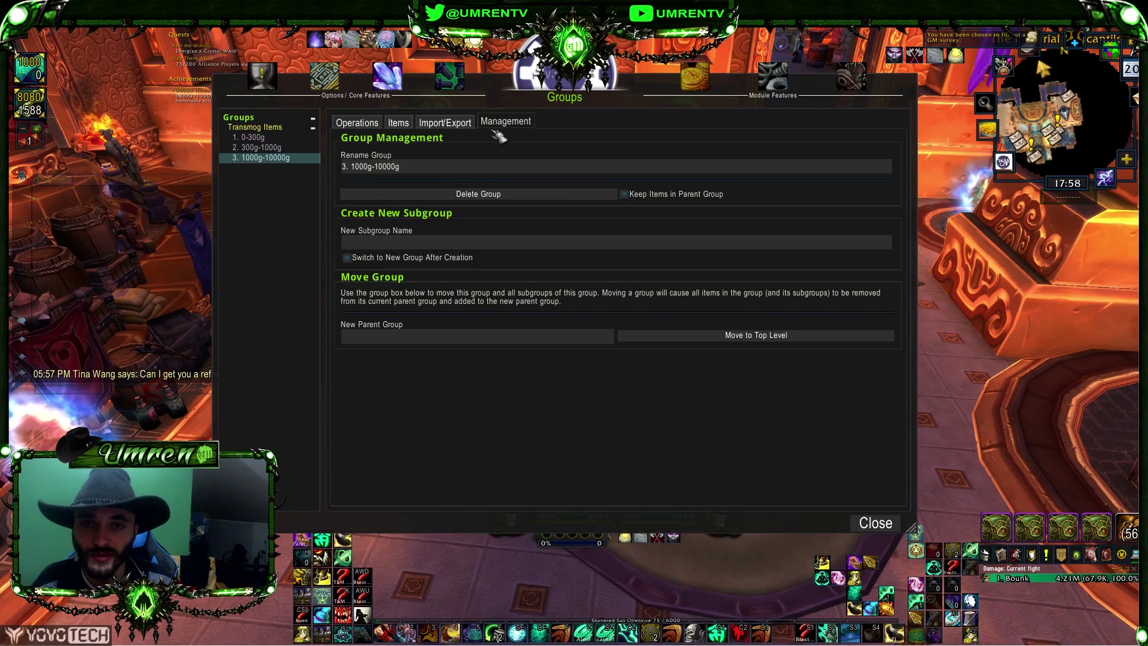
- Filter 3. 1000g-10000g's items with /1000g/3000g/ and add the Energy Cloak to it
{"action": "left_click", "coordinate": [408, 123]}
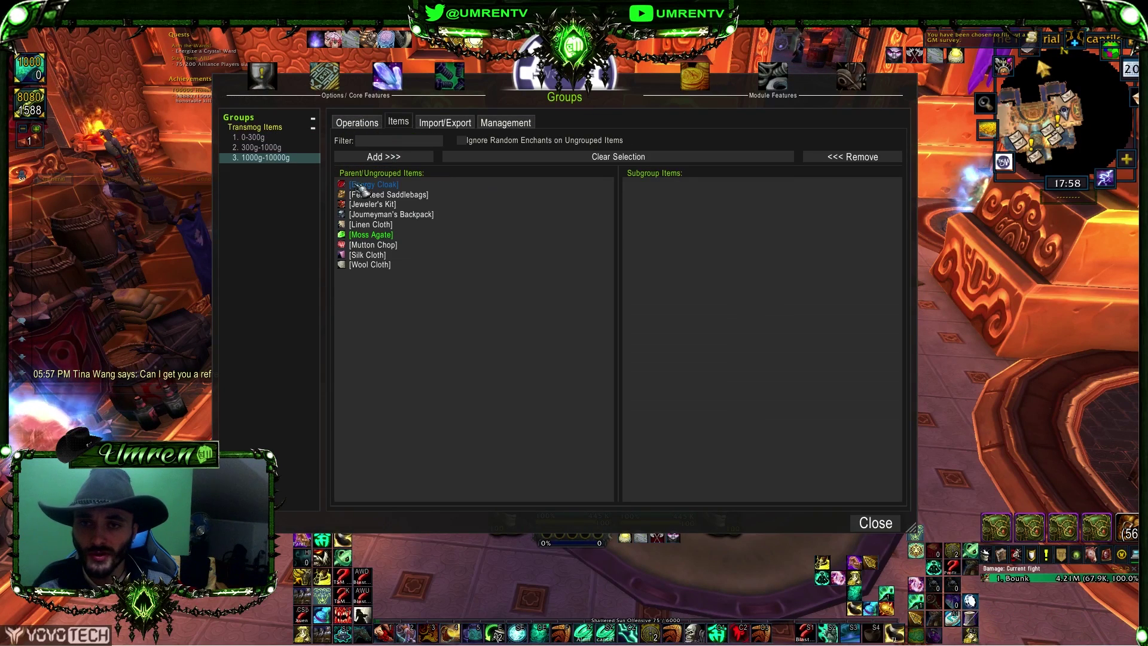
{"action": "left_click", "coordinate": [386, 142]}
{"action": "type", "text": "/1000g/"}
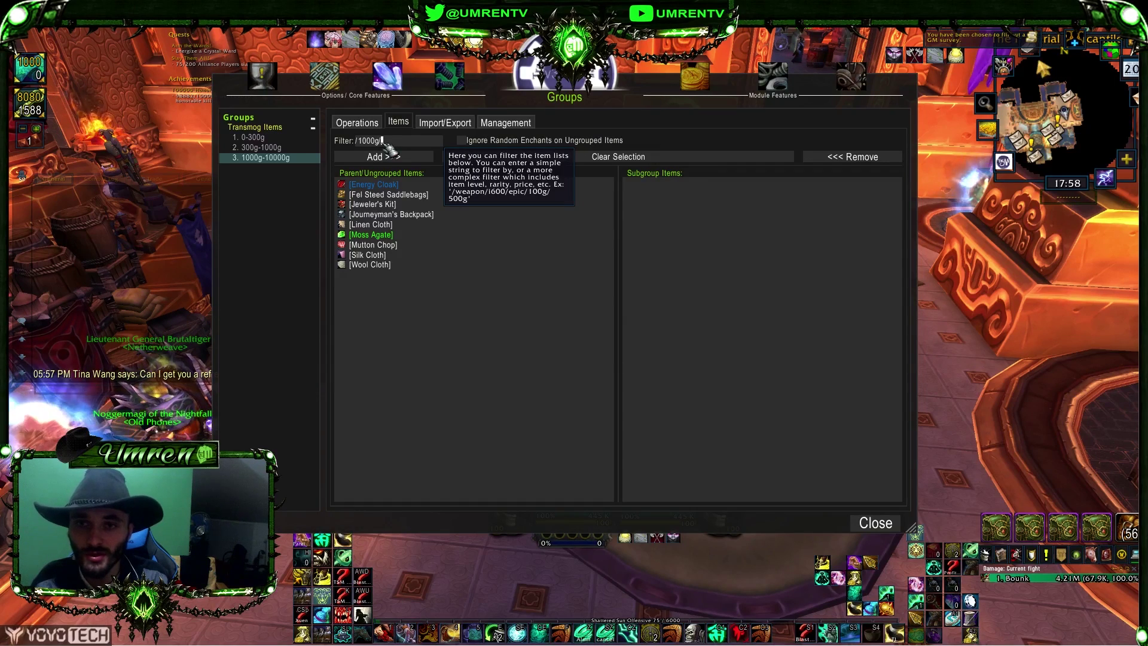
{"action": "type", "text": "3000g/"}
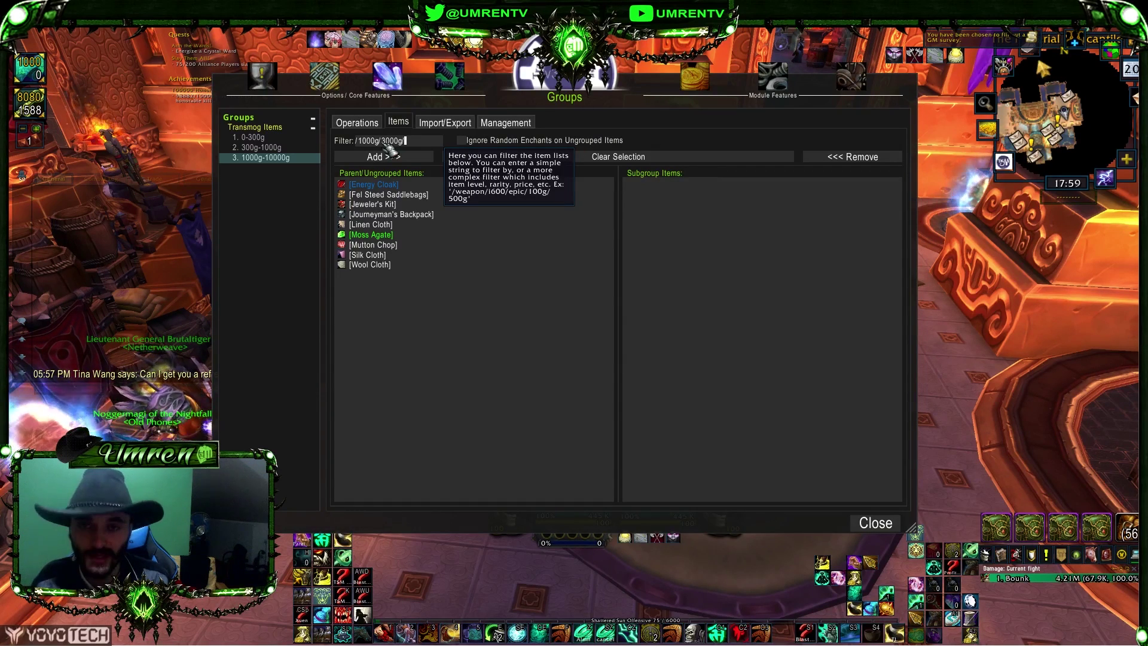
{"action": "key", "text": "Return"}
{"action": "left_click", "coordinate": [383, 157]}
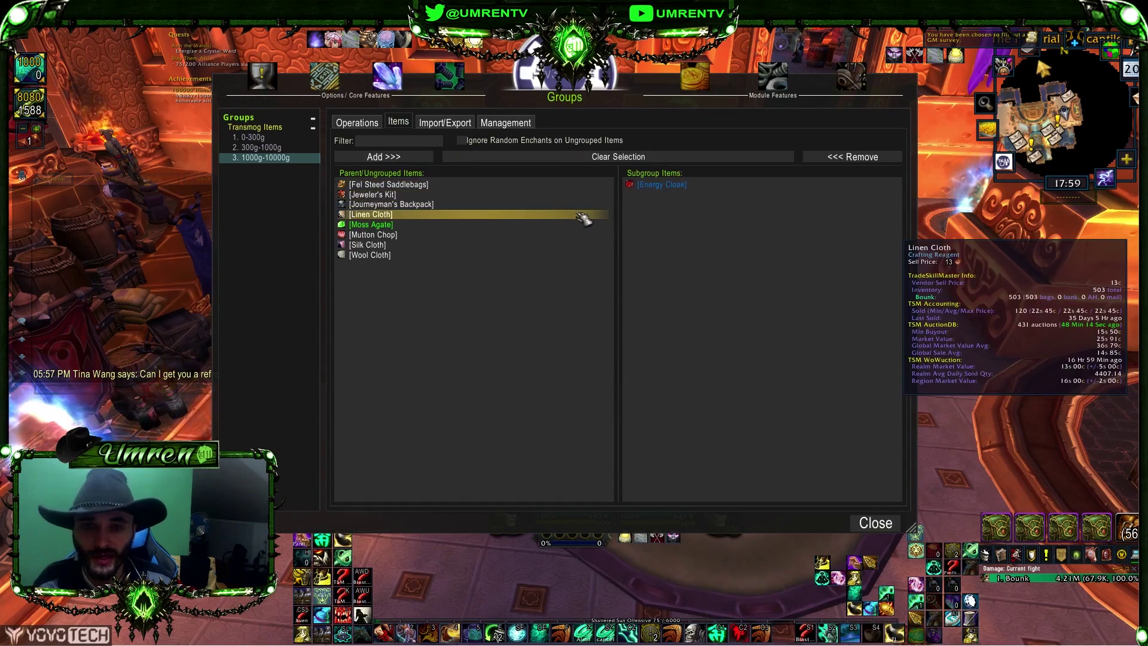
{"action": "left_click", "coordinate": [256, 137]}
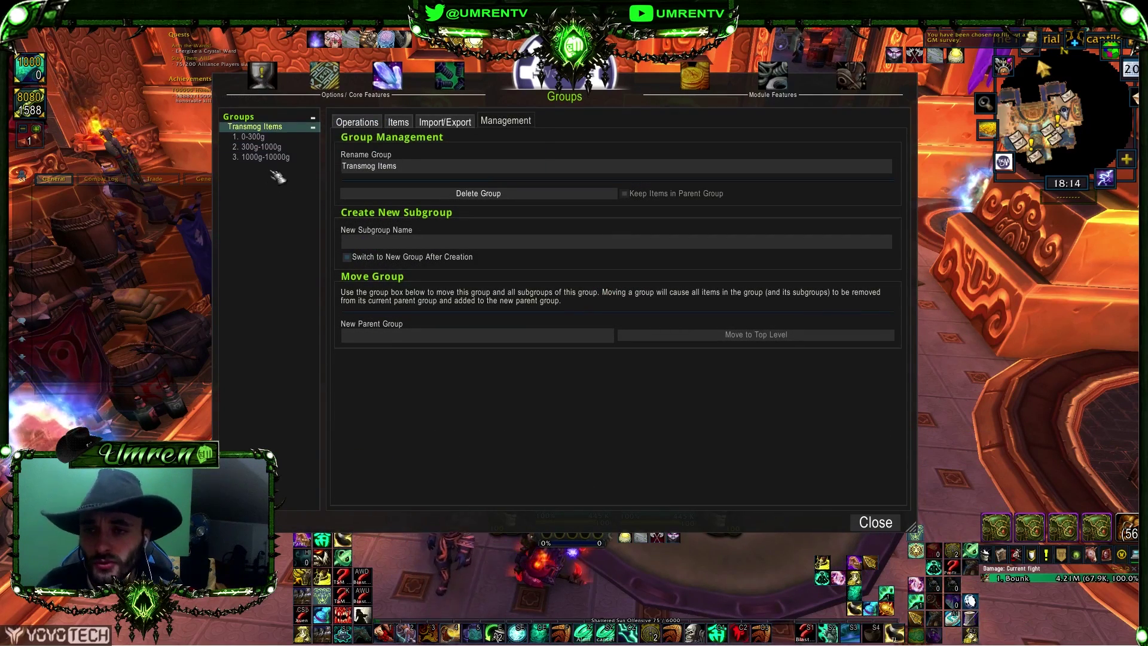
- Create a new top-level group named 10000g-100000g from the root Groups entry
{"action": "left_click", "coordinate": [266, 118]}
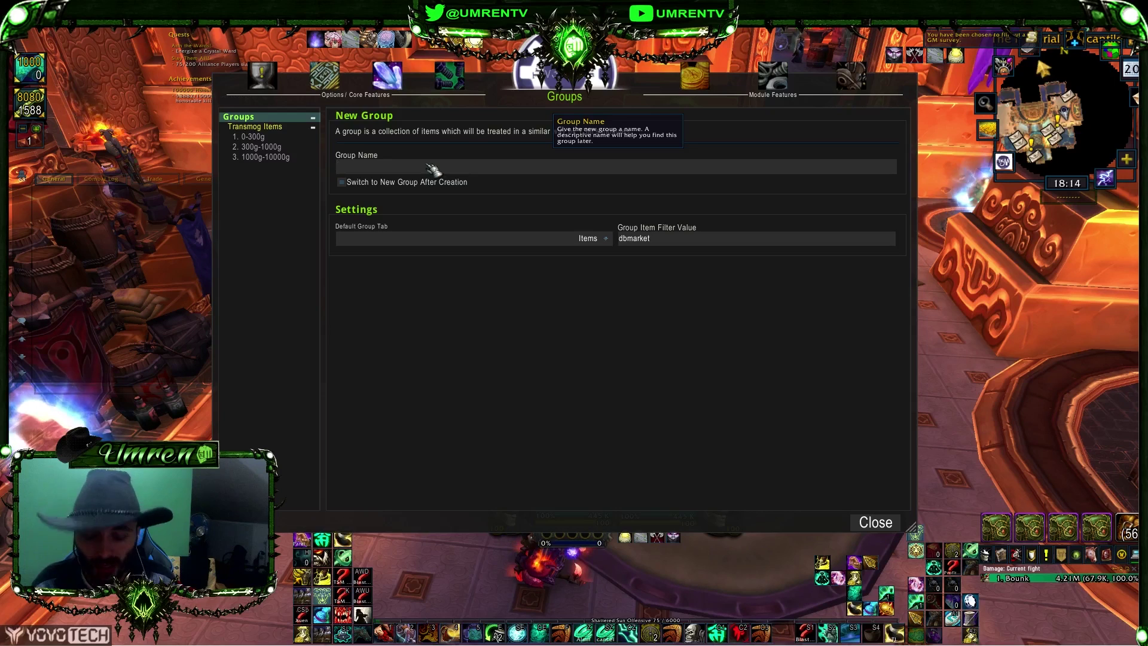
{"action": "type", "text": "10000g"}
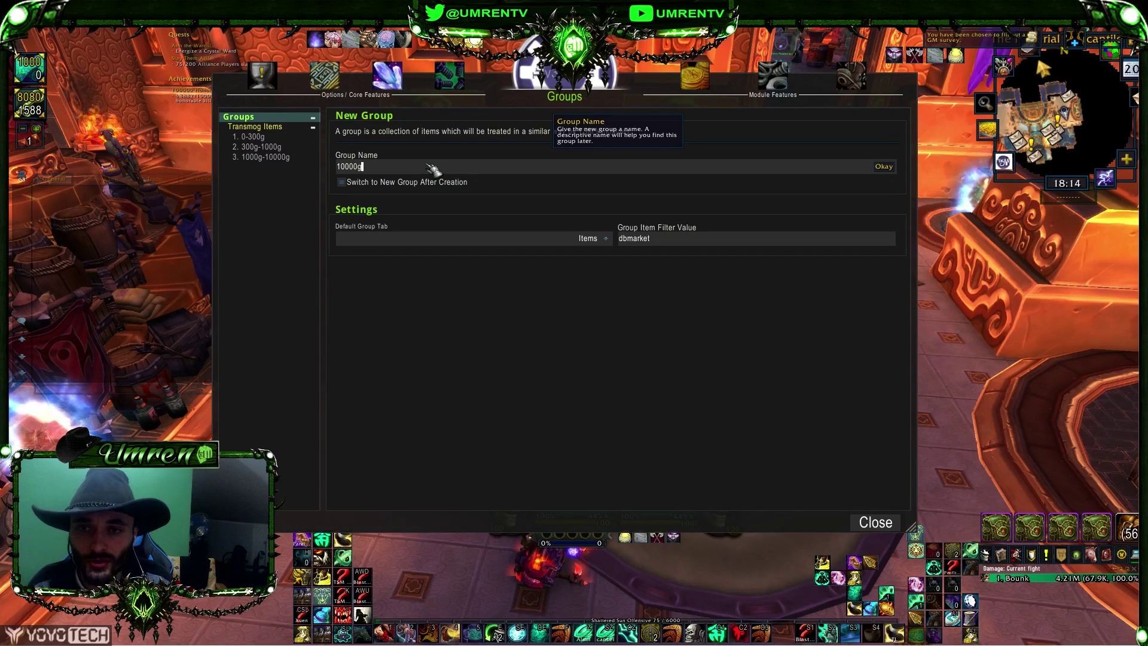
{"action": "type", "text": "-100000g"}
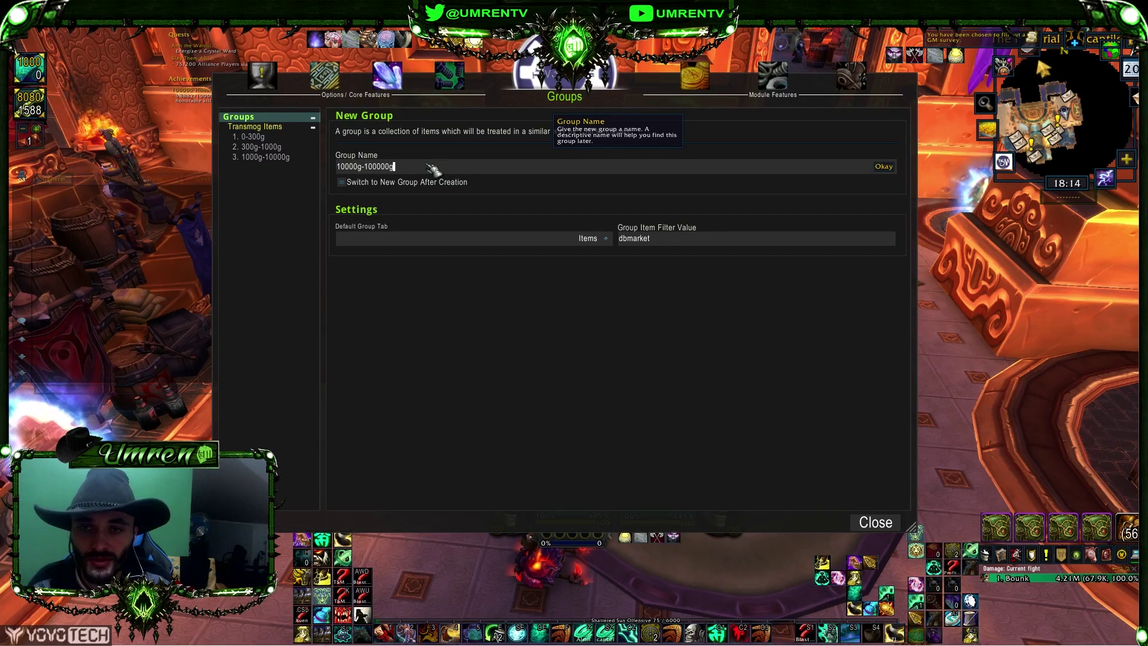
{"action": "key", "text": "Return"}
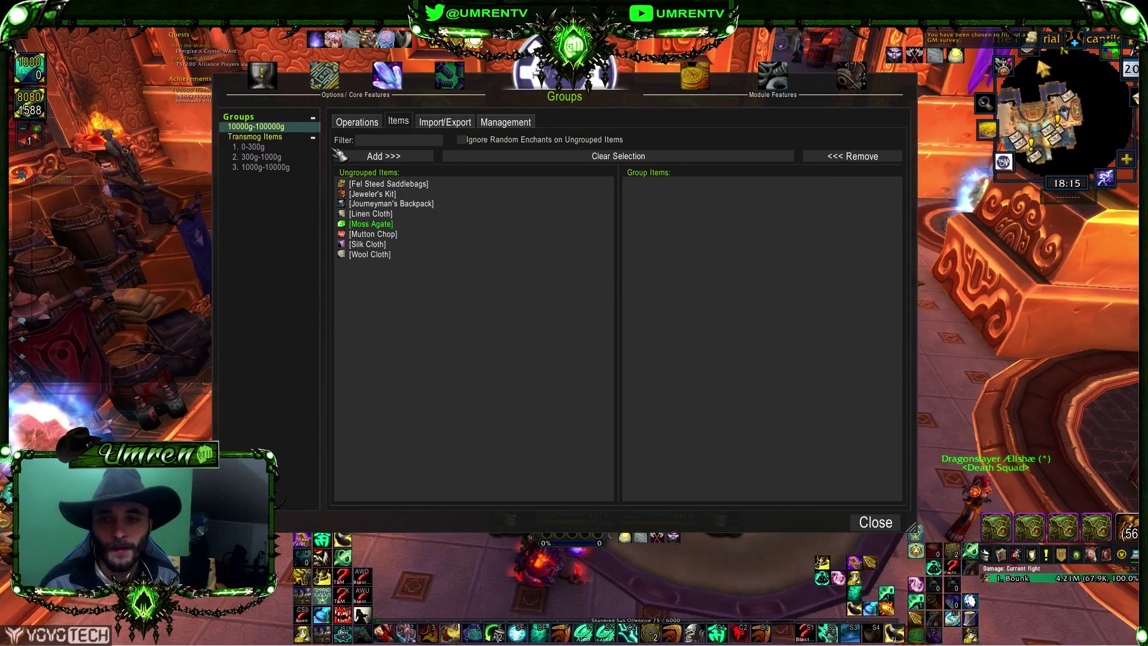
- Set Transmog Items as the new parent group of 10000g-100000g
{"action": "left_click", "coordinate": [266, 137]}
{"action": "left_click", "coordinate": [269, 128]}
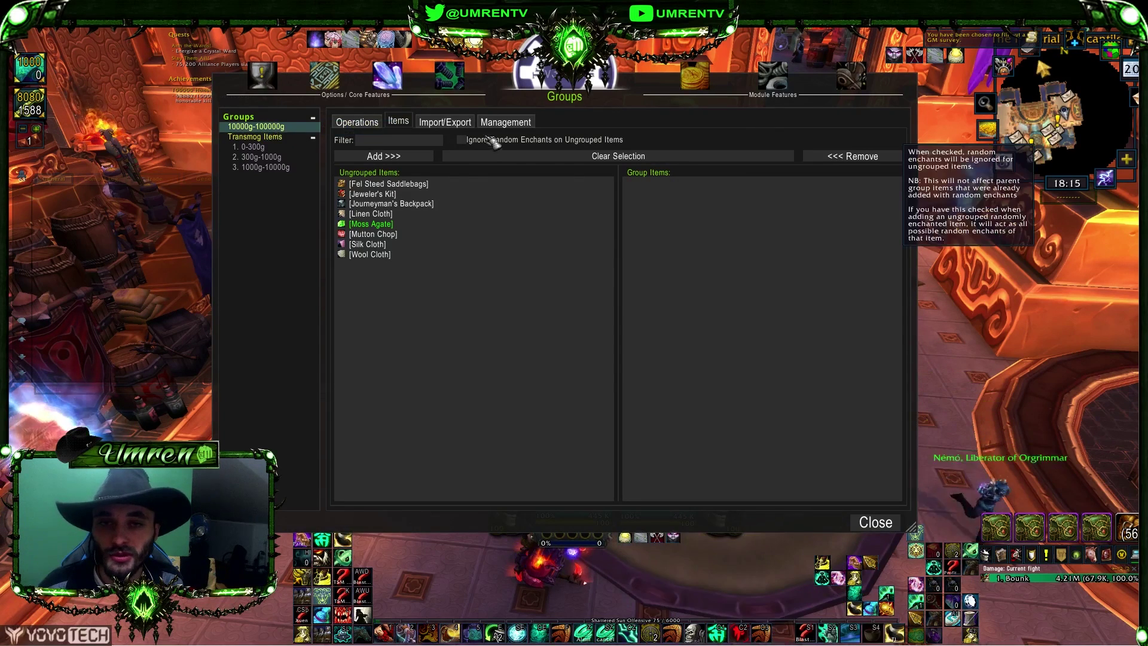
{"action": "left_click", "coordinate": [505, 122]}
{"action": "left_click", "coordinate": [413, 339]}
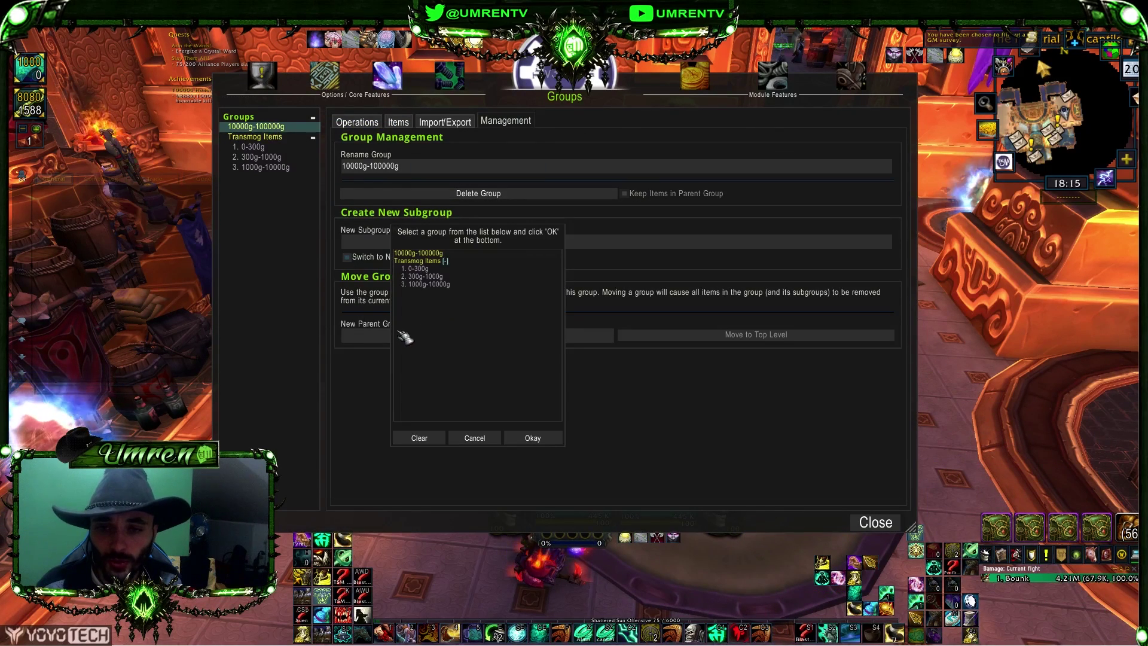
{"action": "left_click", "coordinate": [419, 261]}
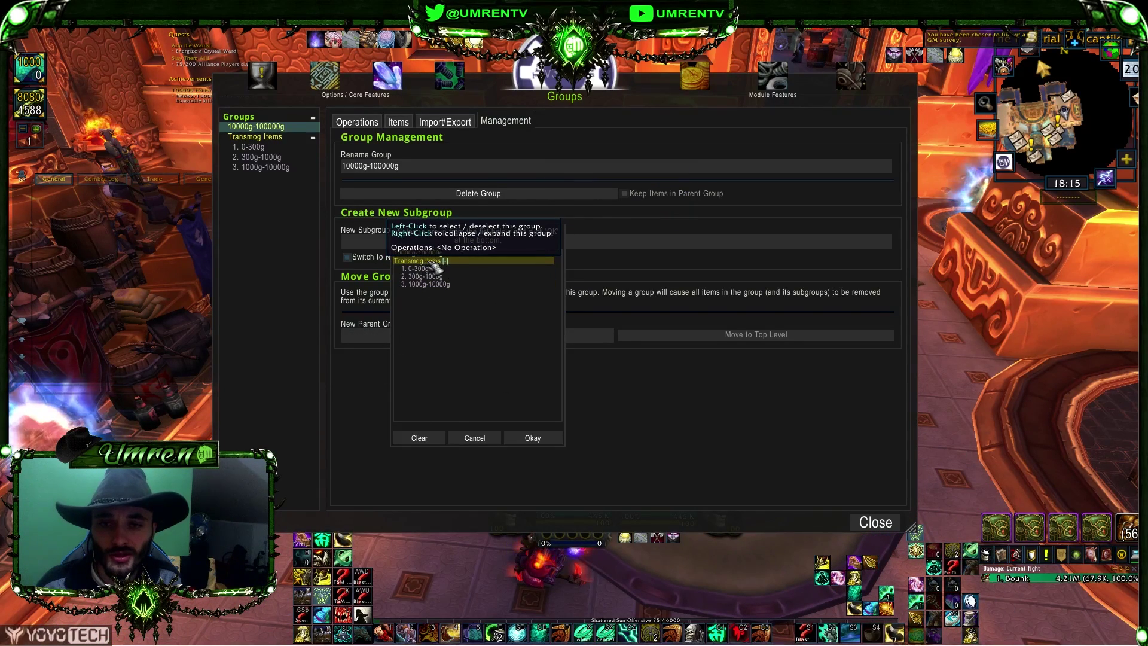
{"action": "left_click", "coordinate": [532, 438]}
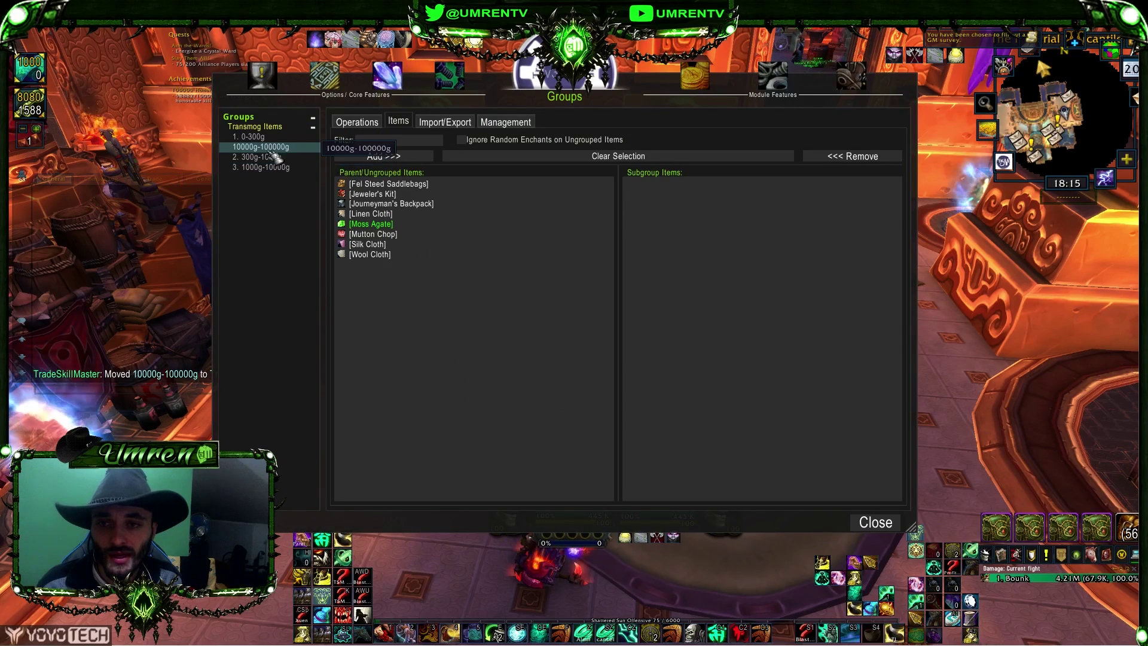
- Add the '4.' prefix to rename the group to 4. 10000g-100000g
{"action": "left_click", "coordinate": [505, 121]}
{"action": "left_click", "coordinate": [354, 168]}
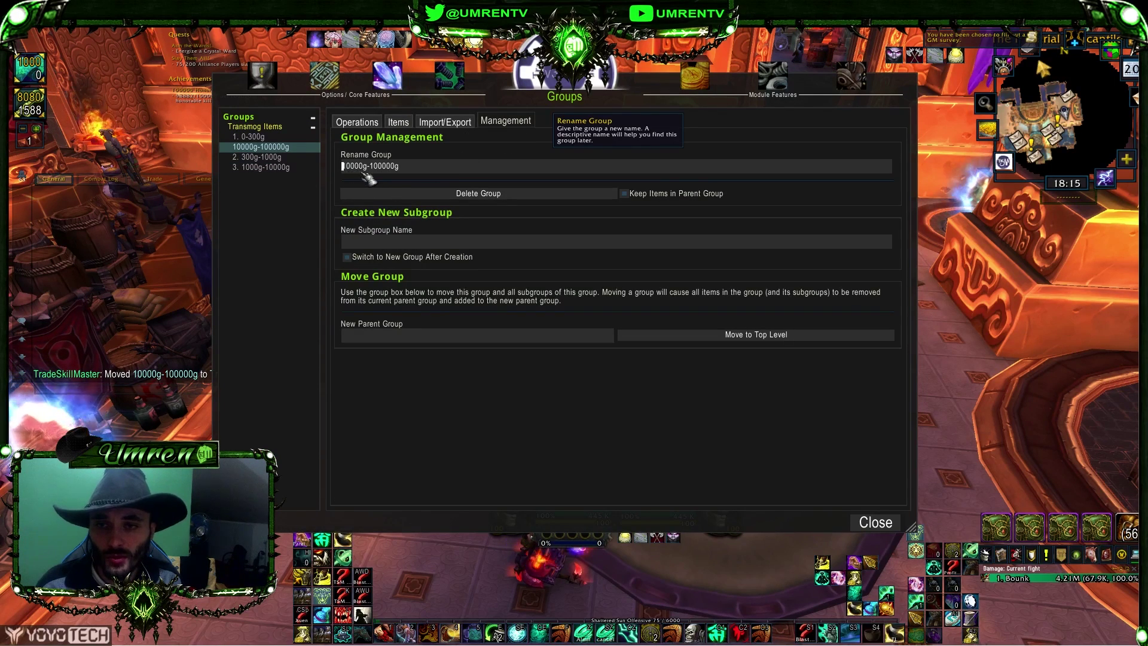
{"action": "type", "text": "4."}
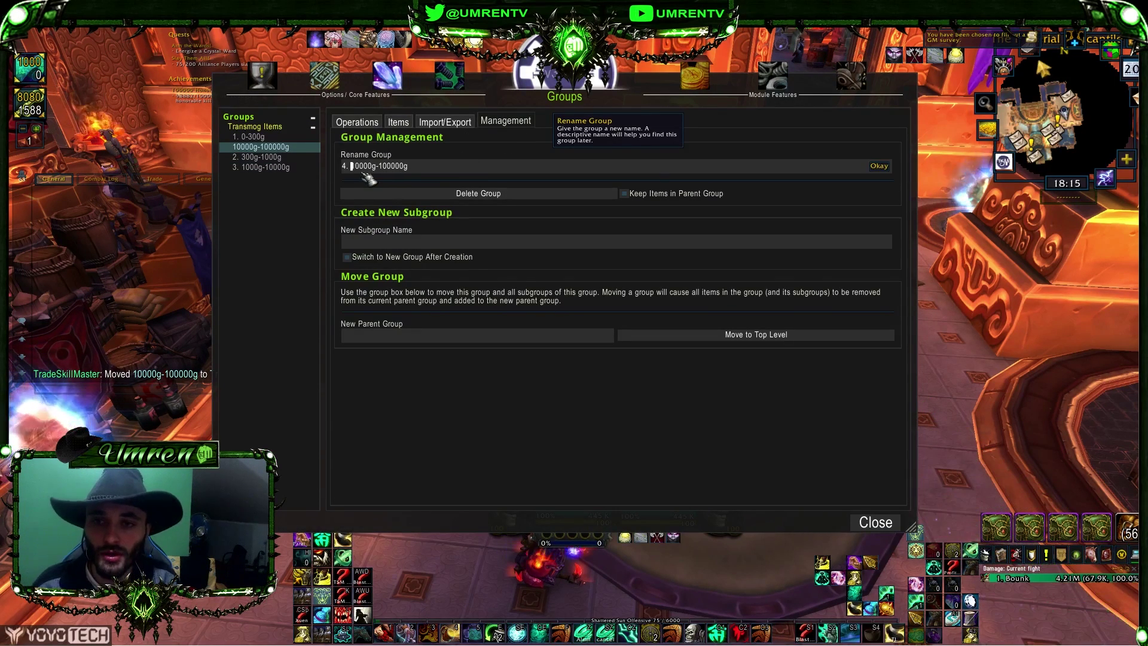
{"action": "key", "text": "Return"}
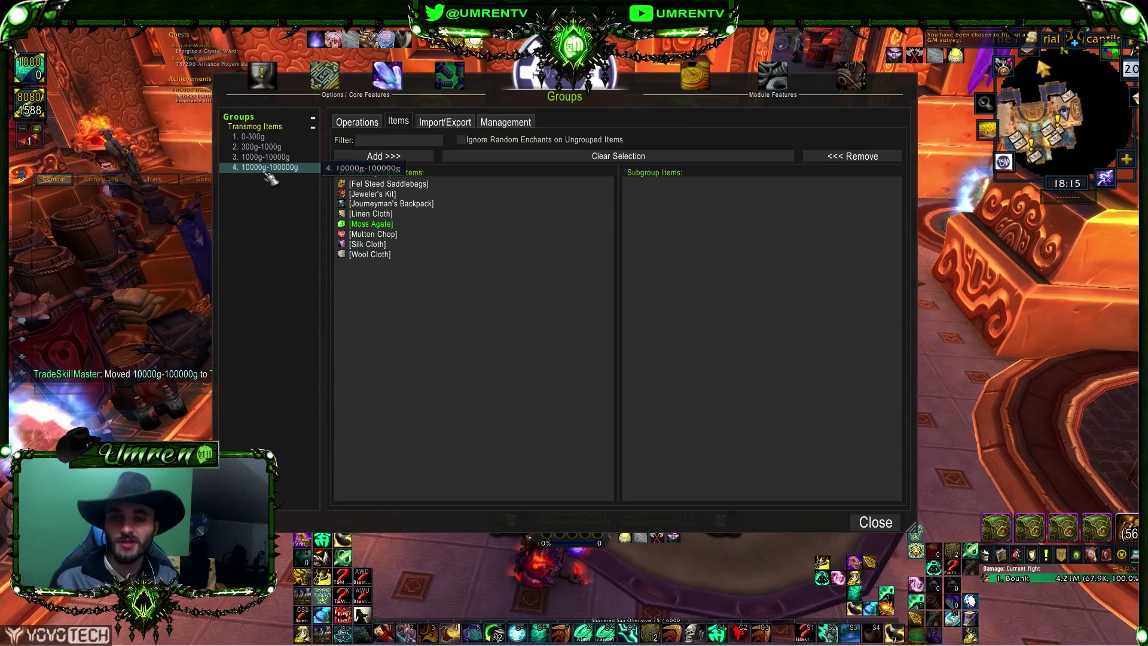